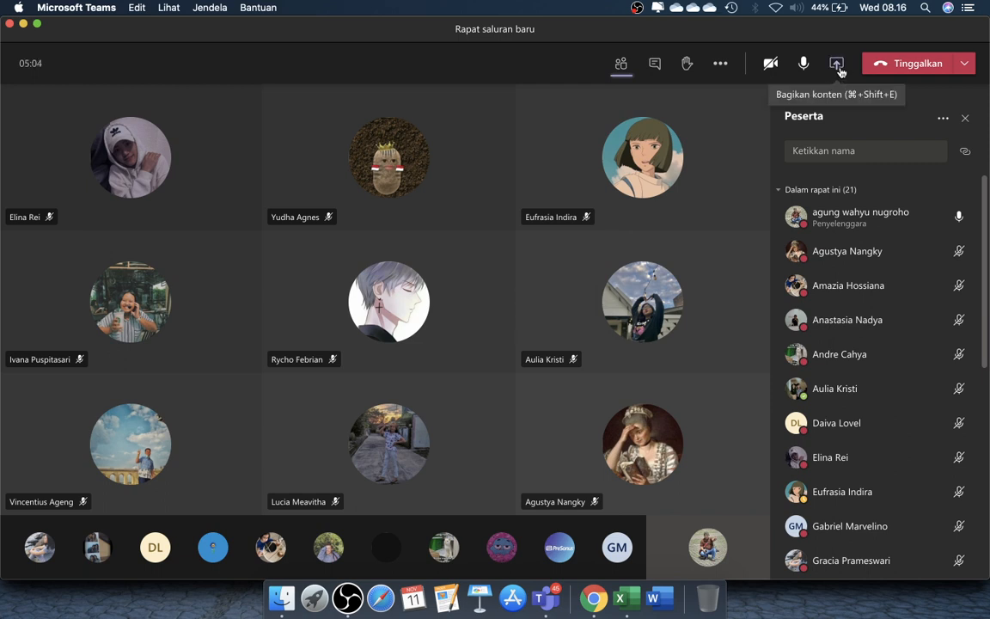
- Share the CONTOH_IF_BERGANDA workbook window in the meeting and switch to Excel
{"action": "left_click", "coordinate": [838, 68]}
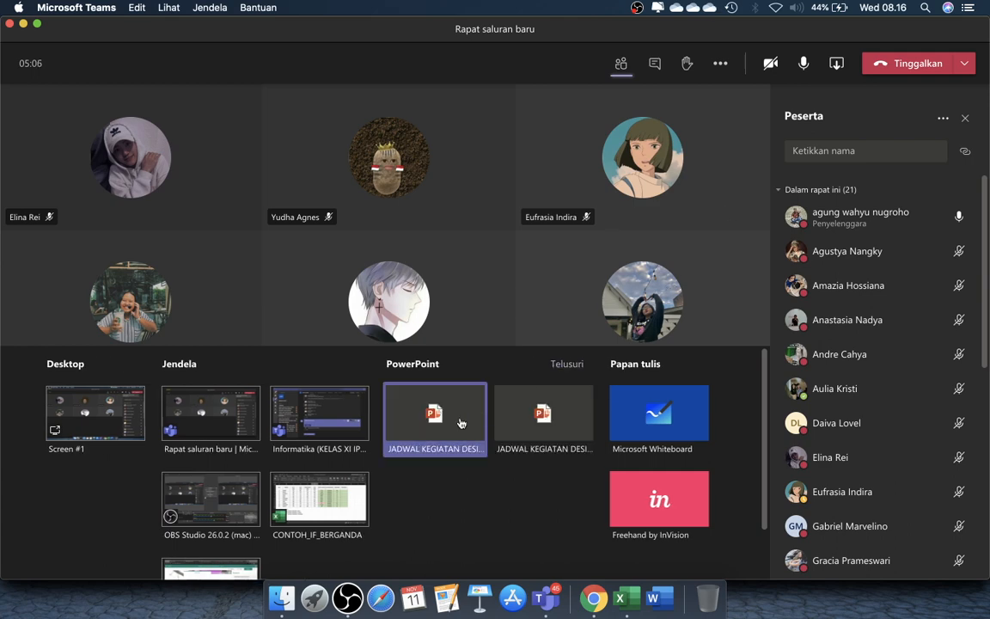
{"action": "left_click", "coordinate": [321, 502]}
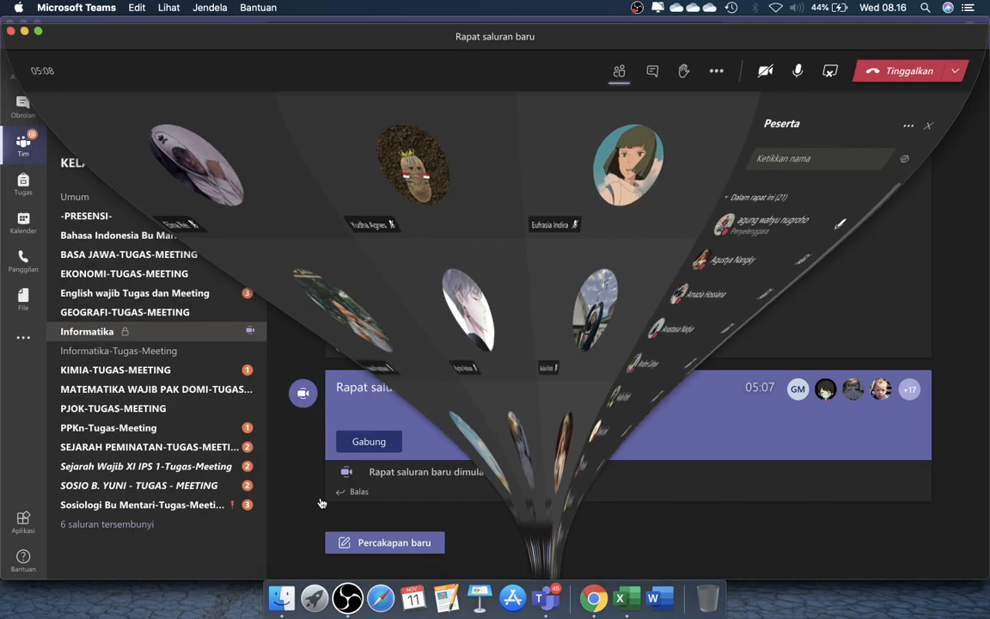
{"action": "left_click", "coordinate": [630, 593]}
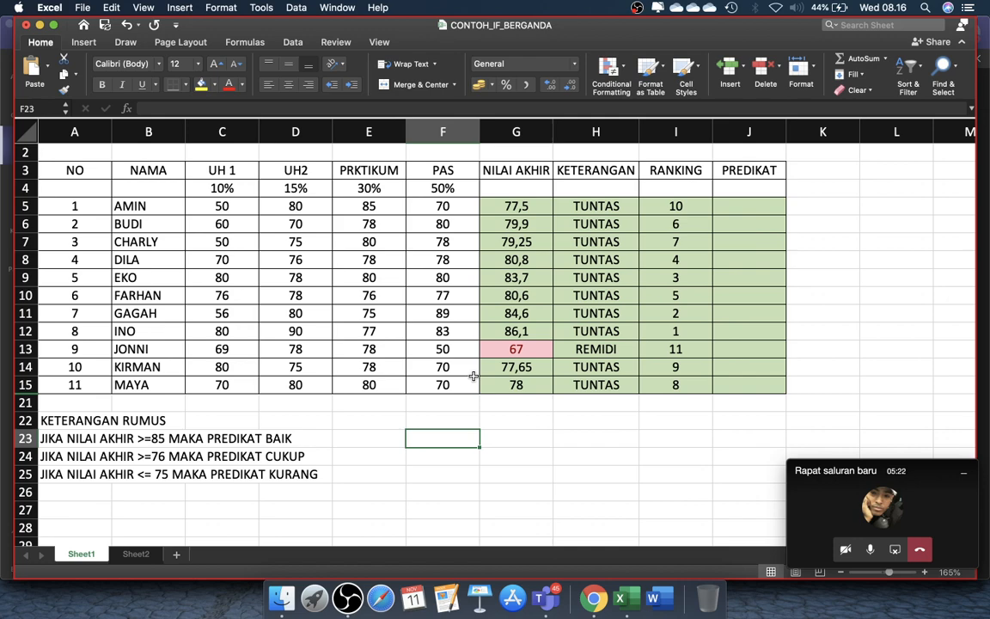
- Review the NILAI AKHIR, KETERANGAN and RANKING formulas in row 5, the PREDIKAT cell J5, and the predicate rules in A23:A25
{"action": "scroll", "coordinate": [479, 349], "scroll_direction": "up", "scroll_amount": 1}
{"action": "scroll", "coordinate": [479, 349], "scroll_direction": "down", "scroll_amount": 2}
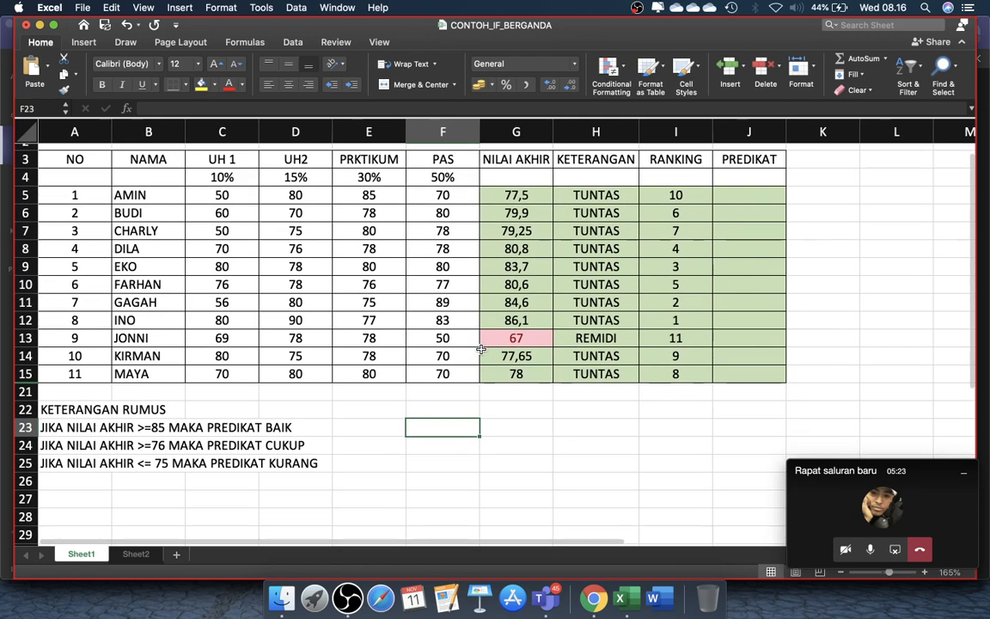
{"action": "left_click", "coordinate": [523, 196]}
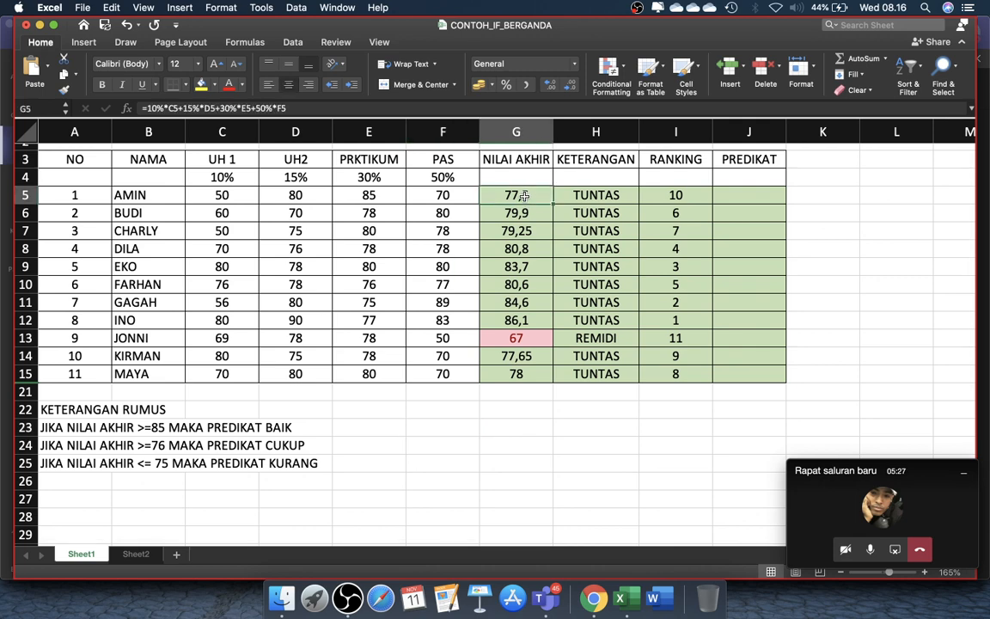
{"action": "left_click", "coordinate": [590, 197]}
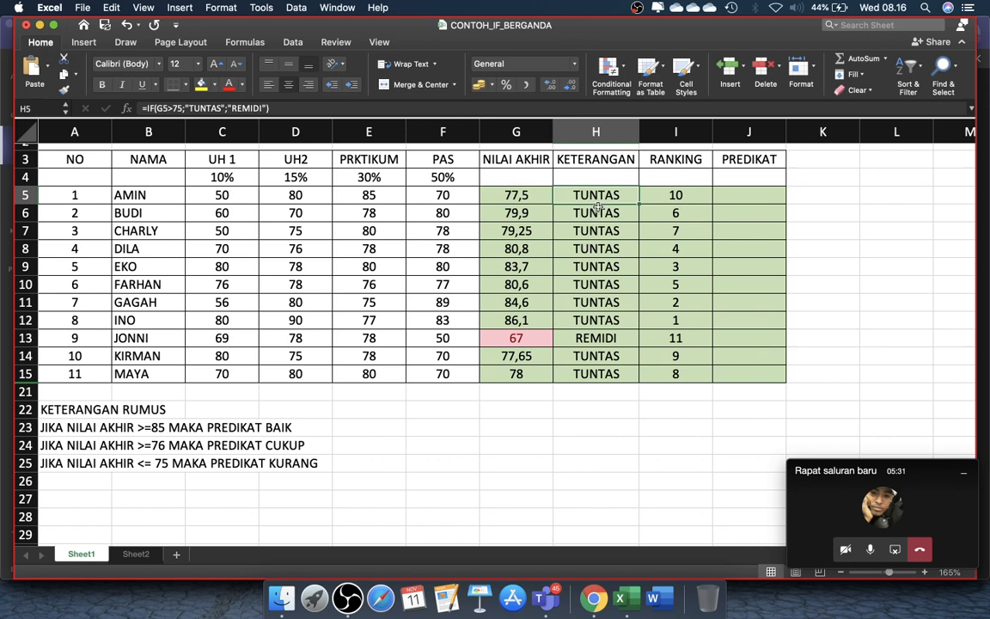
{"action": "left_click", "coordinate": [677, 195]}
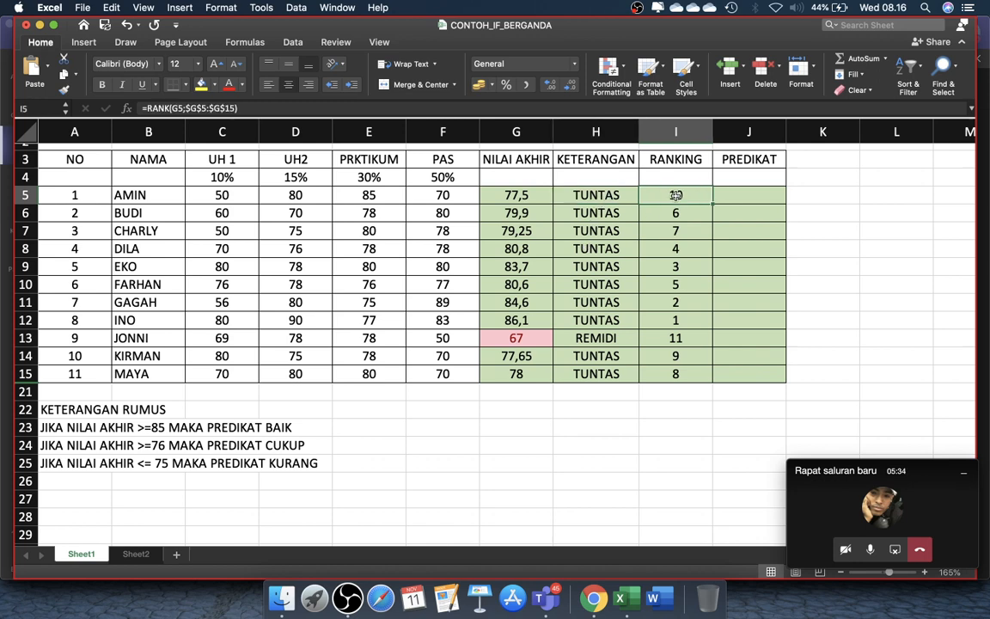
{"action": "left_click", "coordinate": [742, 196]}
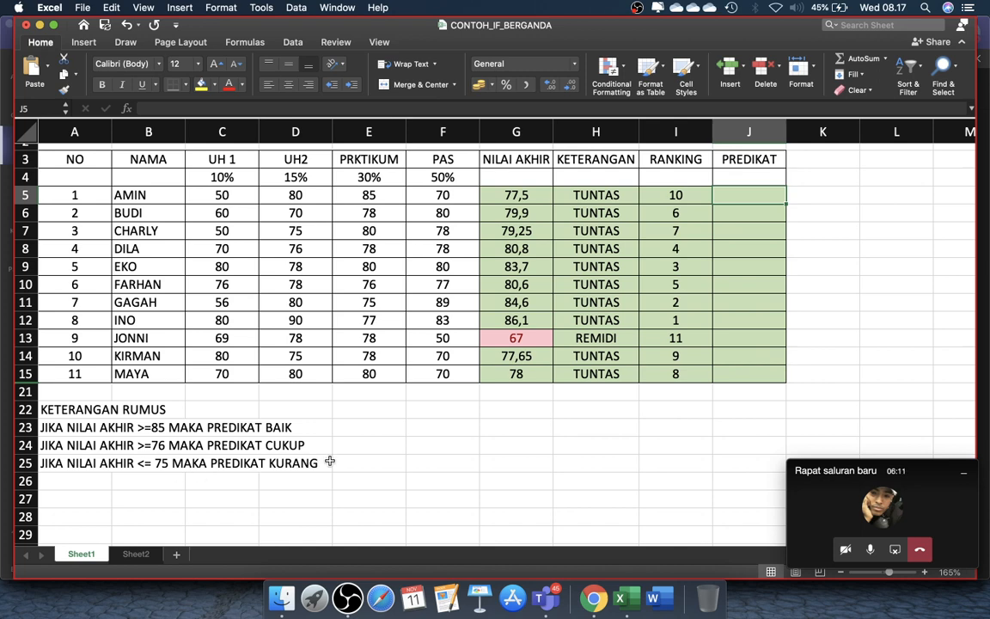
{"action": "left_click", "coordinate": [53, 427]}
{"action": "left_click", "coordinate": [52, 445]}
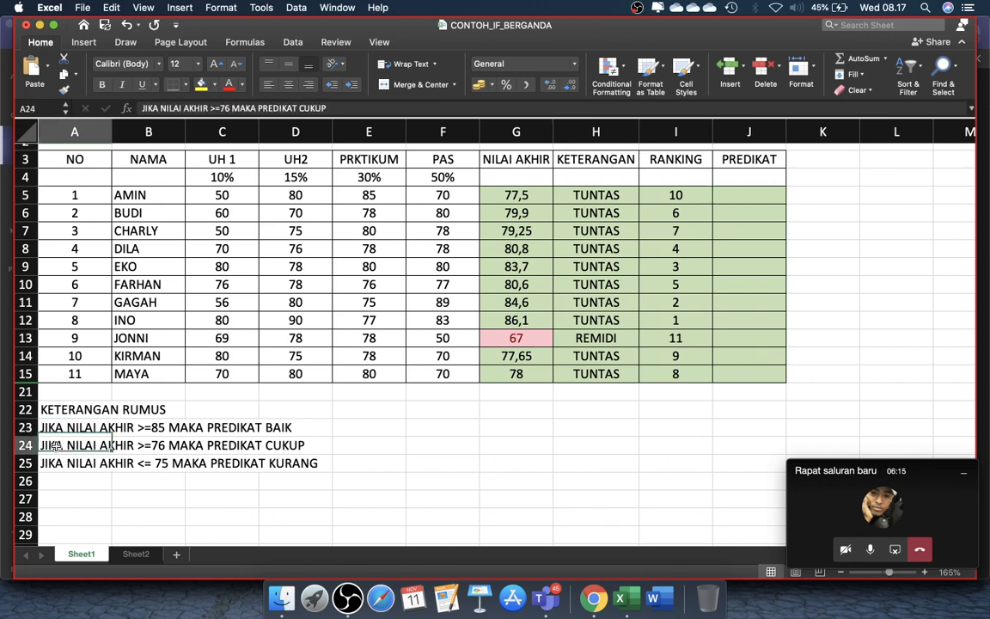
{"action": "left_click", "coordinate": [53, 464]}
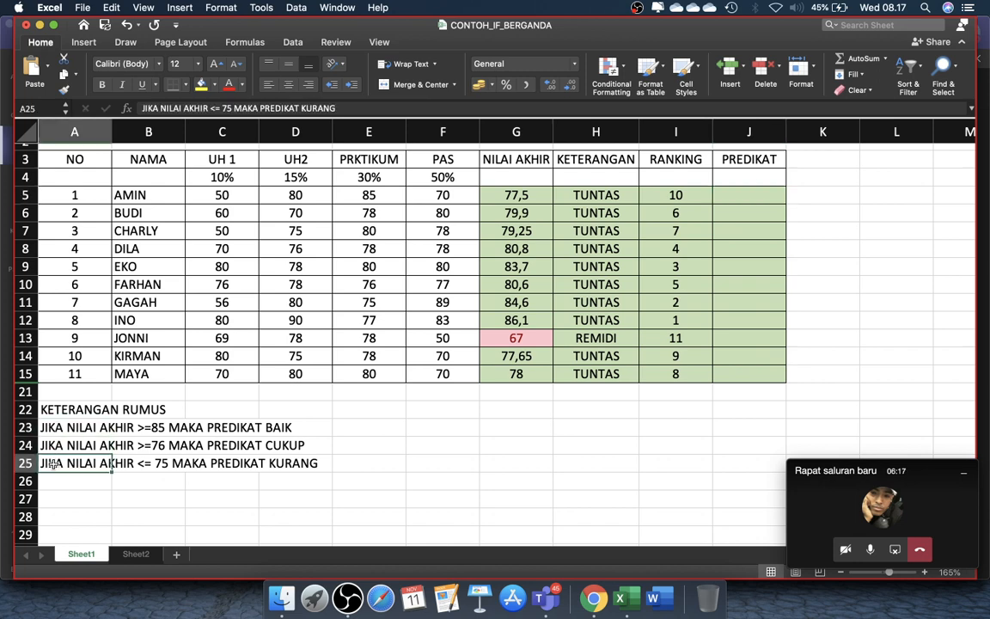
- Begin a plain-text nested IF syntax example in F23 with "IF(LOGIKAL TES;PERNYATAAN JIKA BENAR"
{"action": "left_click", "coordinate": [433, 430]}
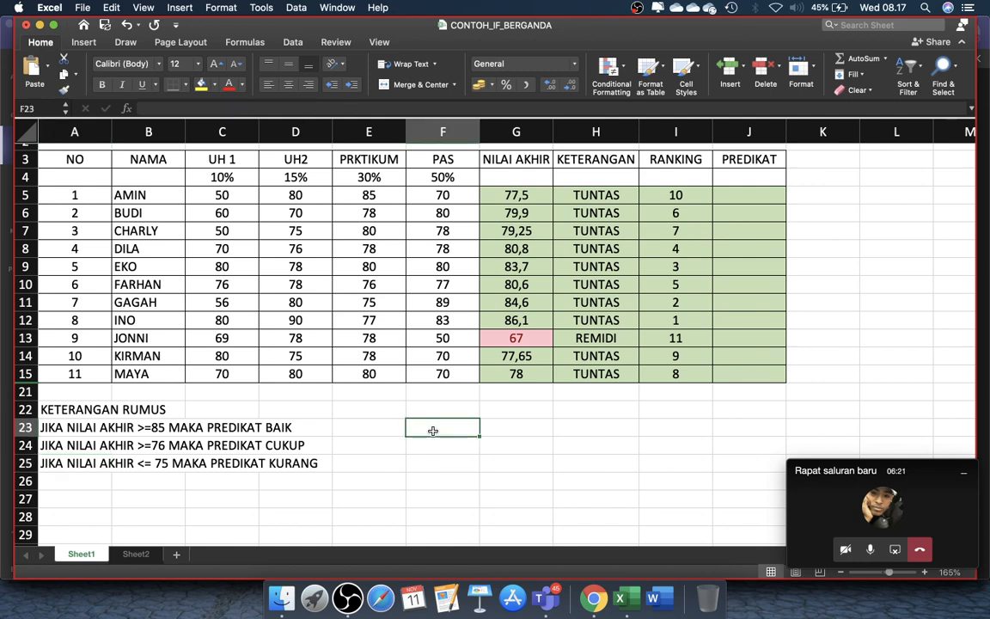
{"action": "type", "text": "i"}
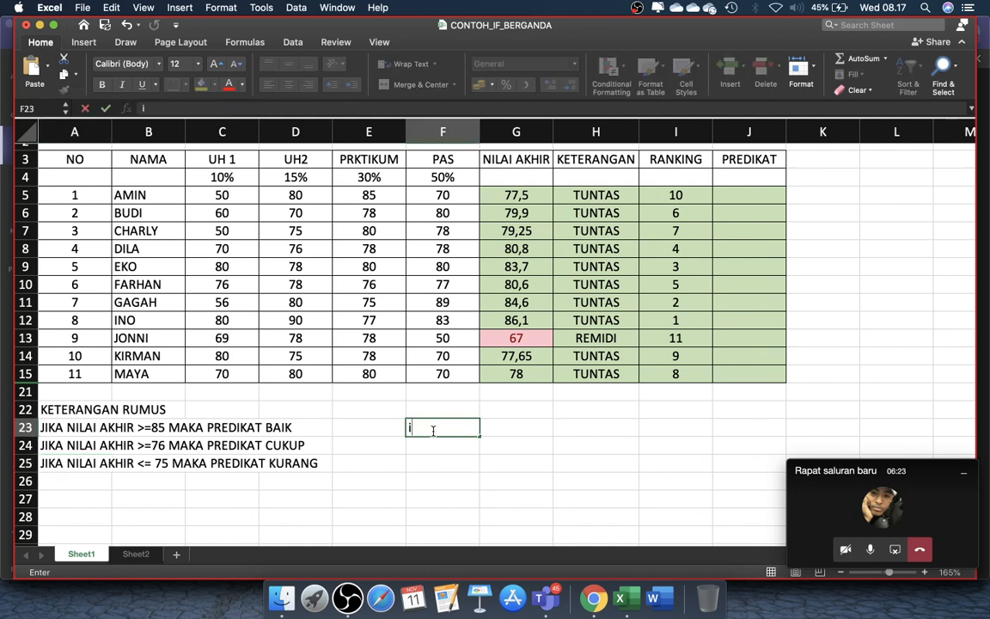
{"action": "key", "text": "BackSpace"}
{"action": "type", "text": "if"}
{"action": "key", "text": "BackSpace"}
{"action": "key", "text": "BackSpace"}
{"action": "type", "text": "IF"}
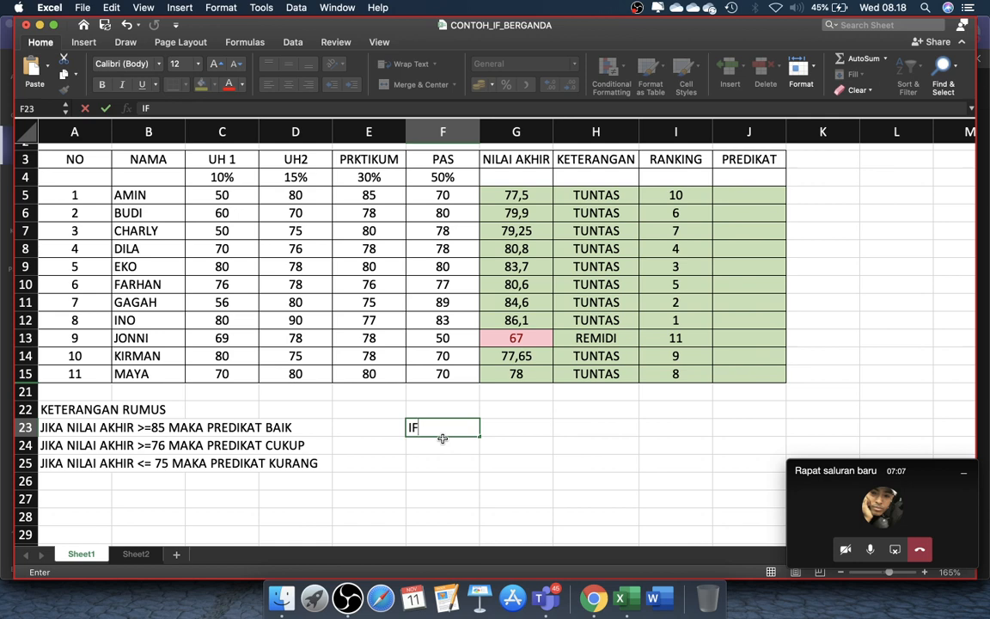
{"action": "type", "text": "(LOGIK"}
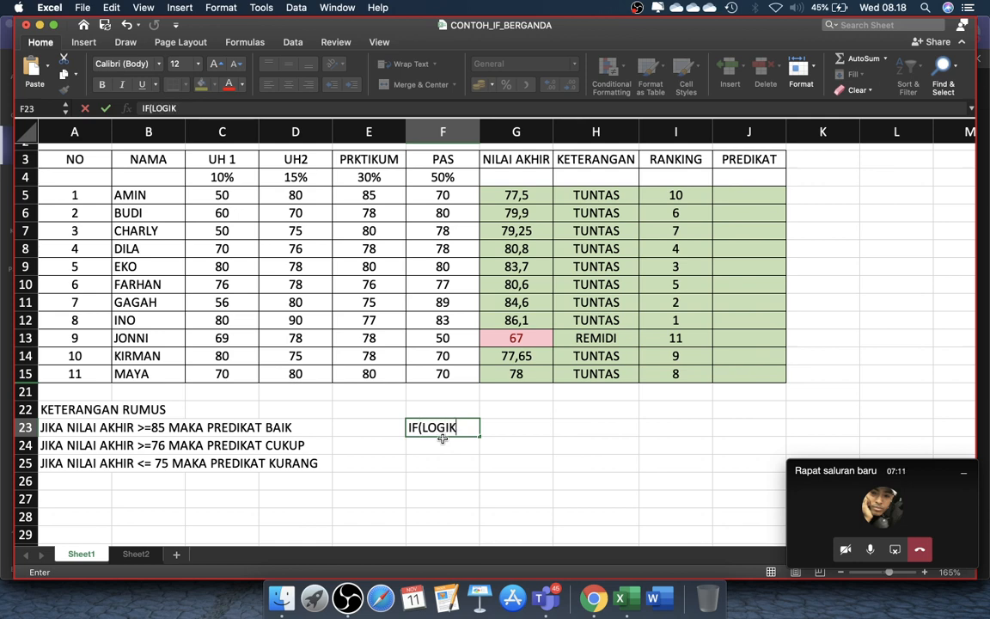
{"action": "type", "text": "AL TES;PER"}
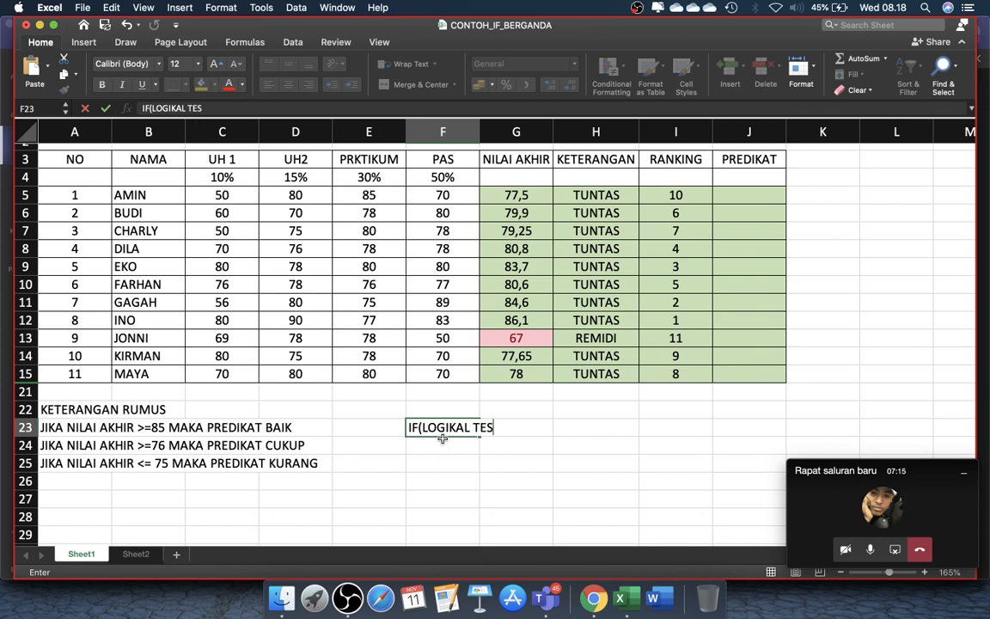
{"action": "type", "text": "NY"}
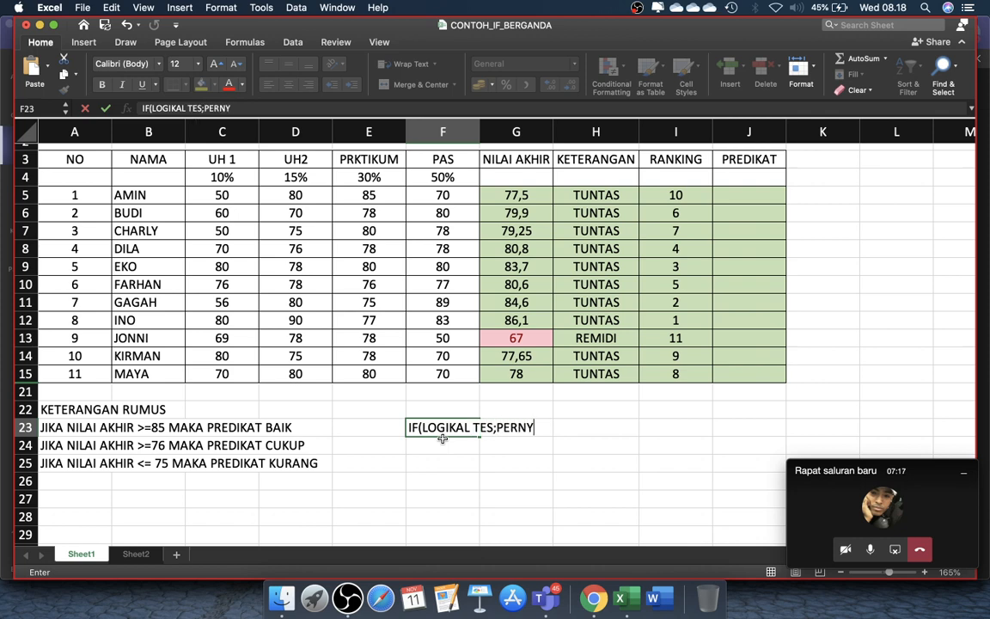
{"action": "type", "text": "TAAN JIKA BENAR"}
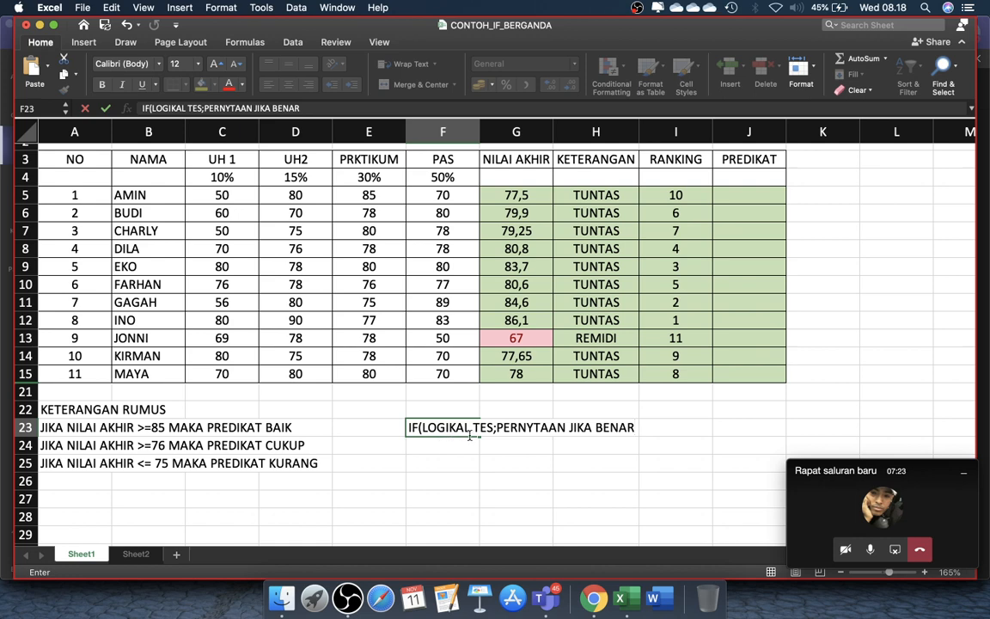
{"action": "left_click", "coordinate": [533, 427]}
{"action": "type", "text": "AR"}
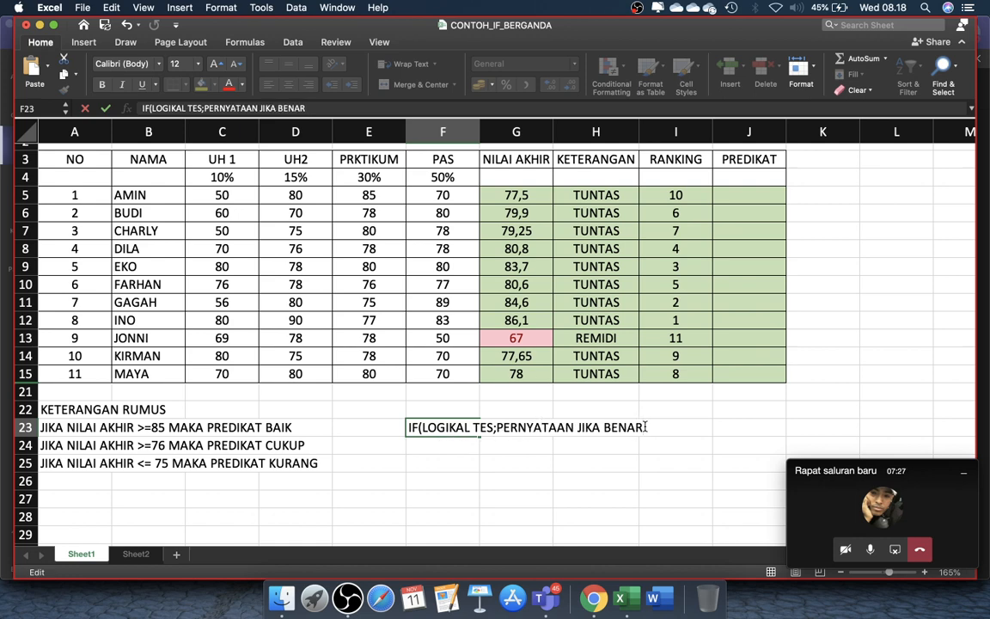
- Extend the syntax text in F23 with a second condition, ";IF(LOGIKAL TES;PERYATAAN JIKA BENAR"
{"action": "type", "text": ";"}
{"action": "type", "text": "IF(LOG"}
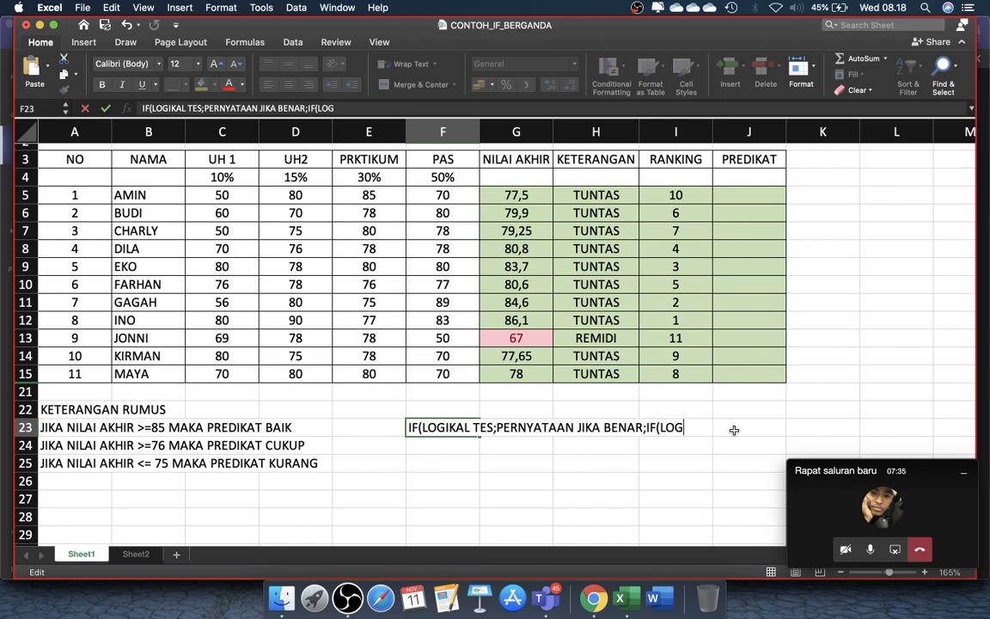
{"action": "type", "text": "IKAL TES"}
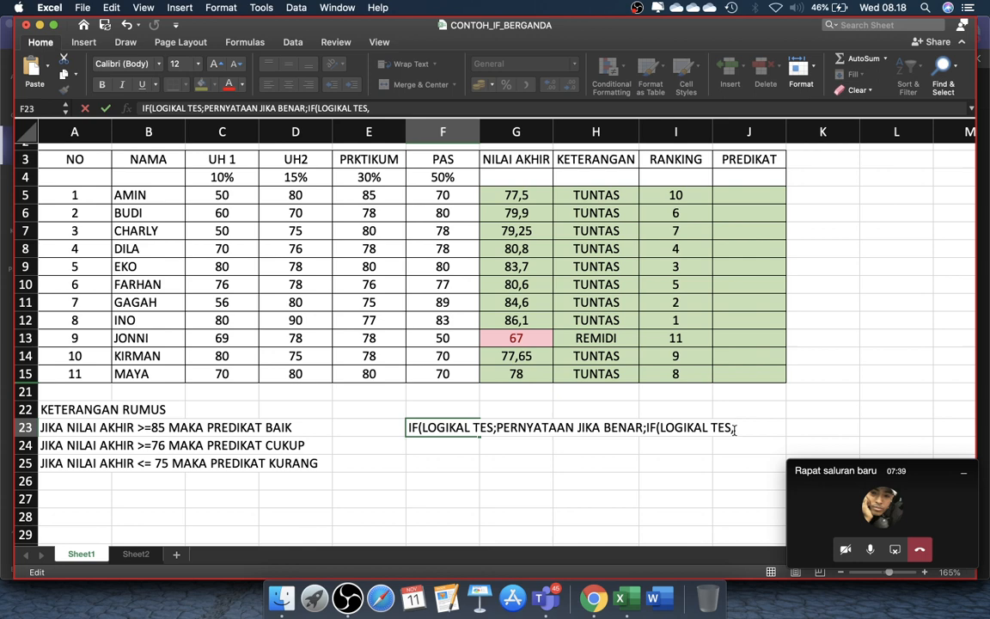
{"action": "type", "text": ";"}
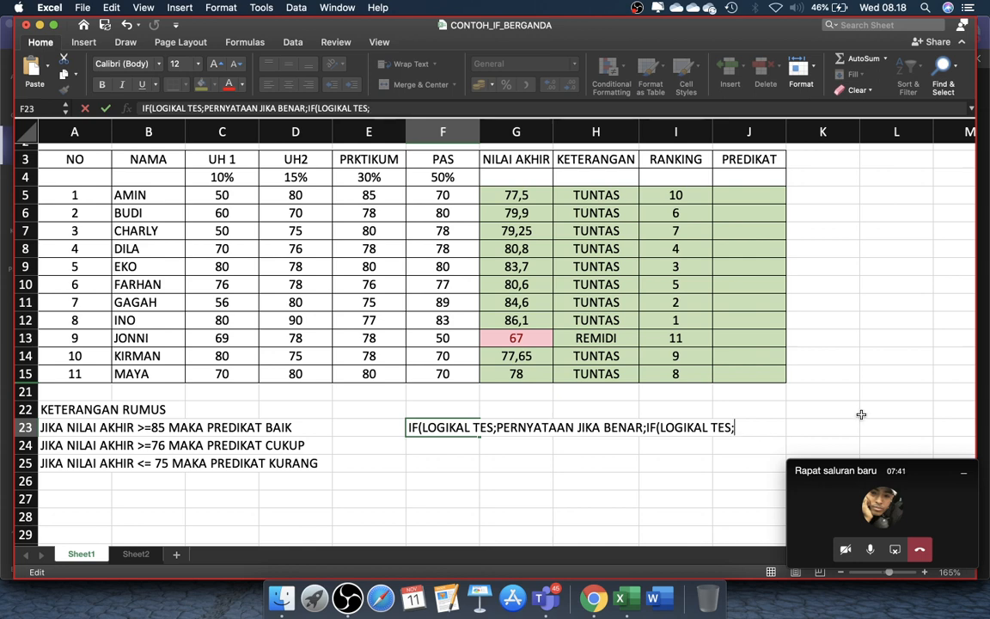
{"action": "type", "text": "PENY"}
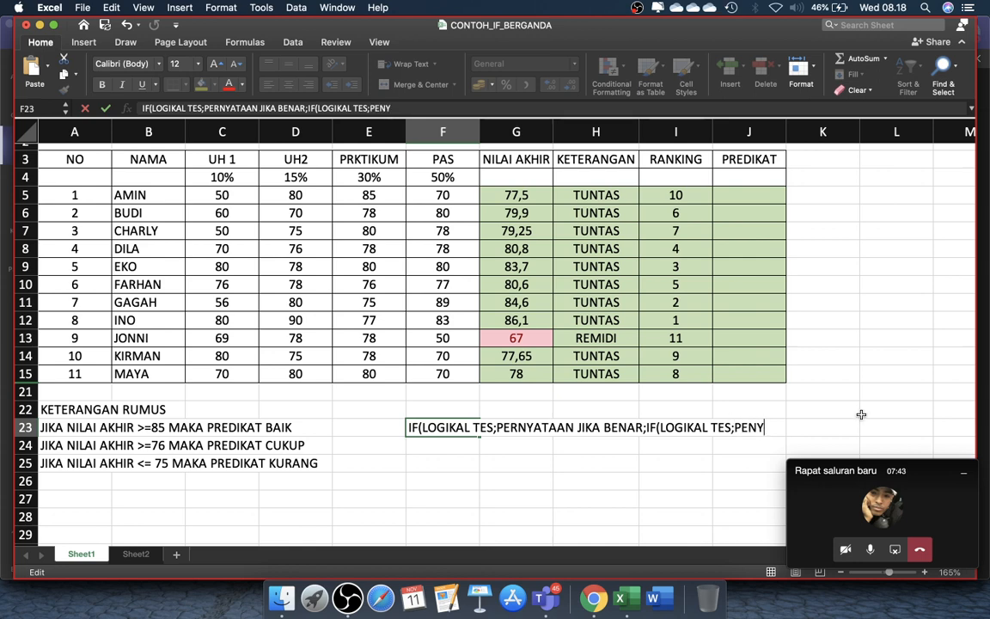
{"action": "key", "text": "BackSpace"}
{"action": "type", "text": "RNYAT"}
{"action": "key", "text": "BackSpace"}
{"action": "key", "text": "BackSpace"}
{"action": "key", "text": "BackSpace"}
{"action": "key", "text": "BackSpace"}
{"action": "key", "text": "BackSpace"}
{"action": "key", "text": "BackSpace"}
{"action": "type", "text": "RYTA"}
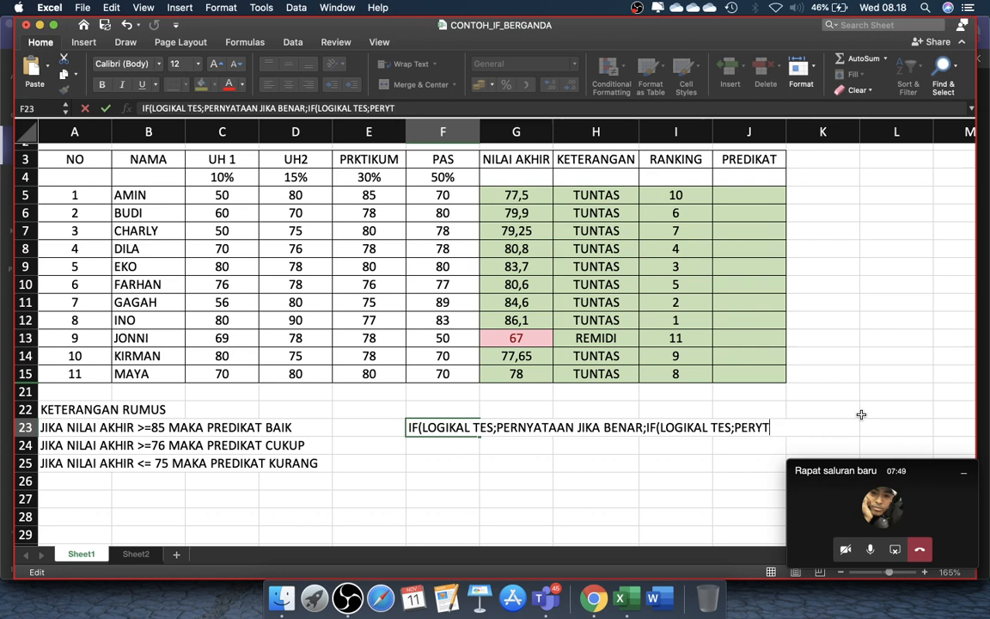
{"action": "key", "text": "BackSpace"}
{"action": "key", "text": "BackSpace"}
{"action": "type", "text": "ATAAN JIKA"}
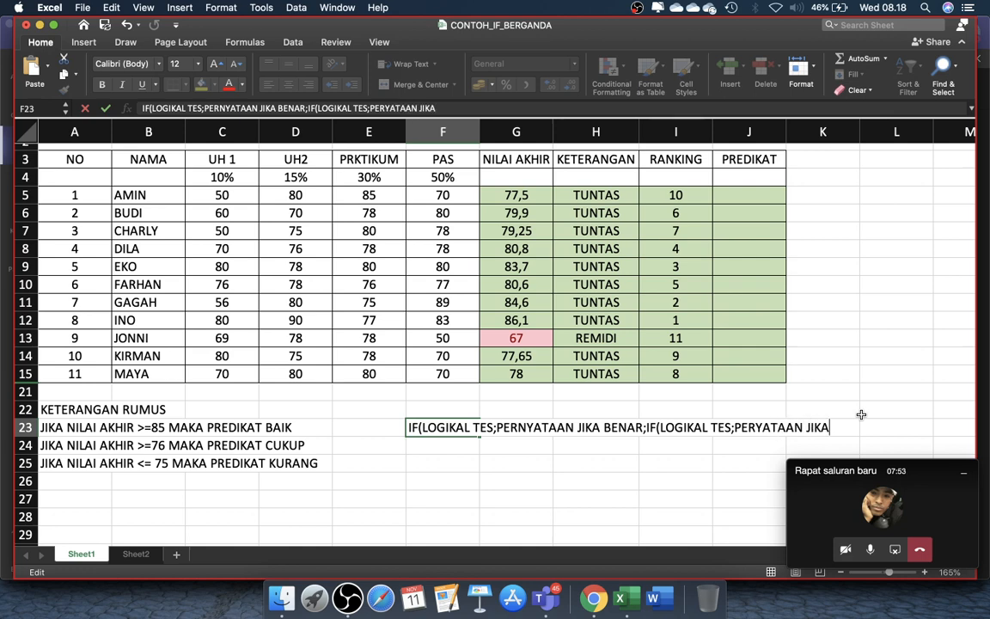
{"action": "type", "text": " BENAR"}
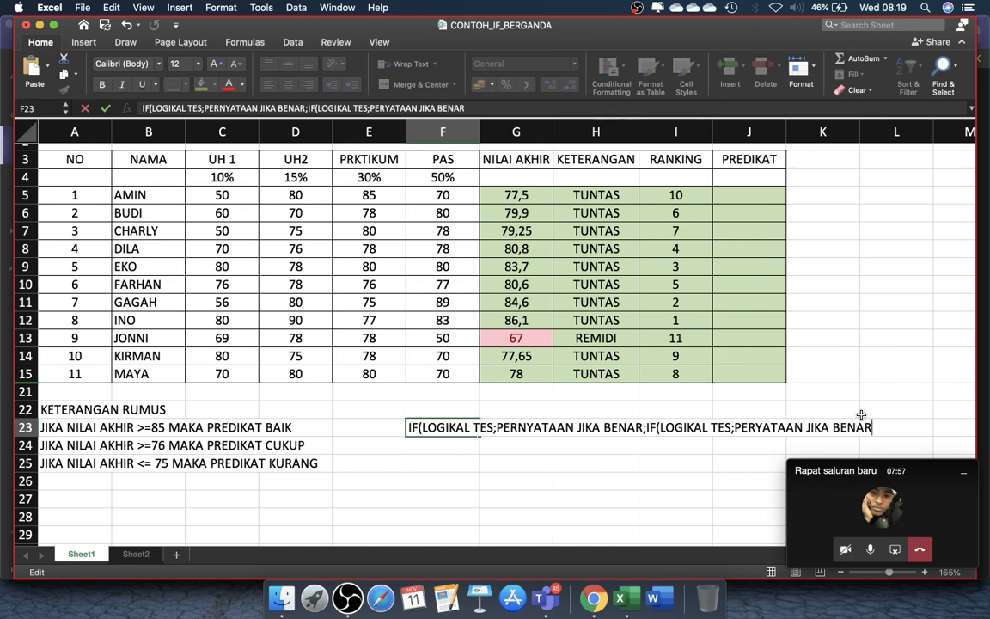
- Add the start of a third condition, ";IF(LOGIKAL TES", to the syntax text in F23
{"action": "type", "text": ";IF(LOG"}
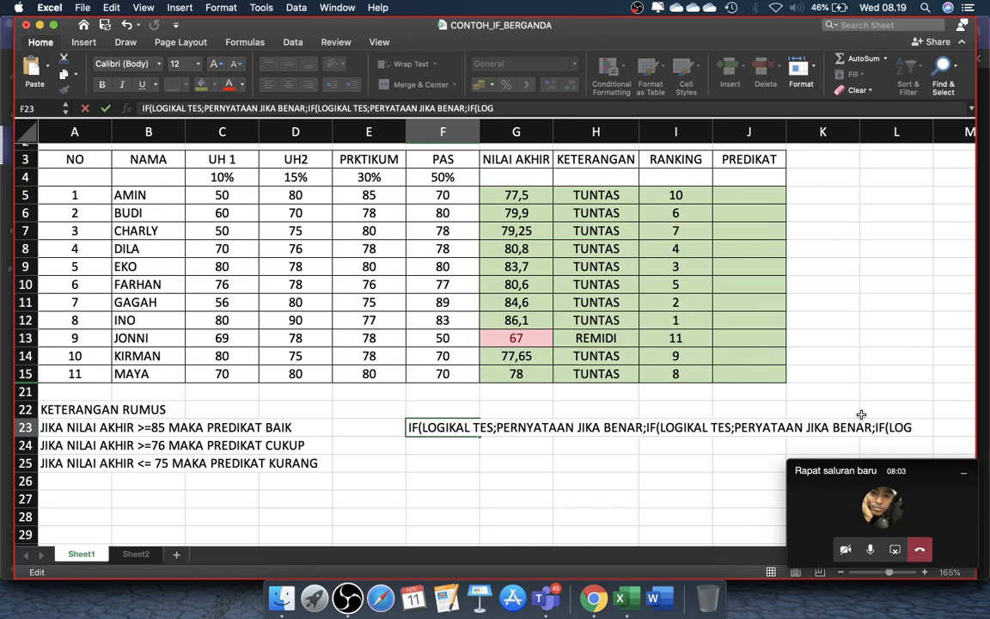
{"action": "type", "text": "IKAL TES"}
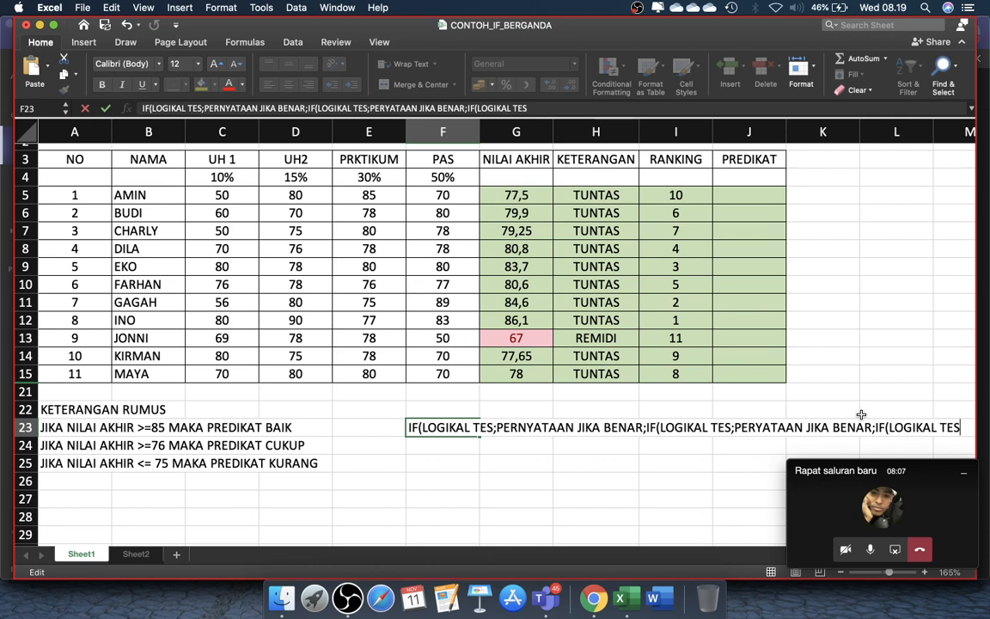
{"action": "key", "text": "BackSpace"}
{"action": "type", "text": ";........"}
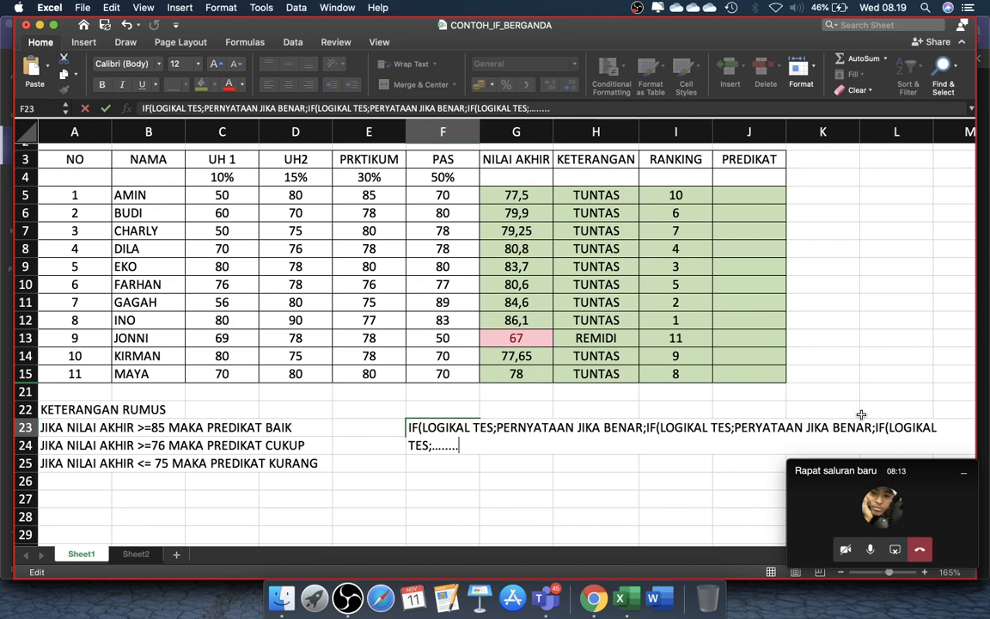
{"action": "key", "text": "BackSpace"}
{"action": "key", "text": "BackSpace"}
{"action": "key", "text": "BackSpace"}
{"action": "key", "text": "BackSpace"}
{"action": "key", "text": "BackSpace"}
{"action": "key", "text": "BackSpace"}
{"action": "key", "text": "BackSpace"}
{"action": "key", "text": "BackSpace"}
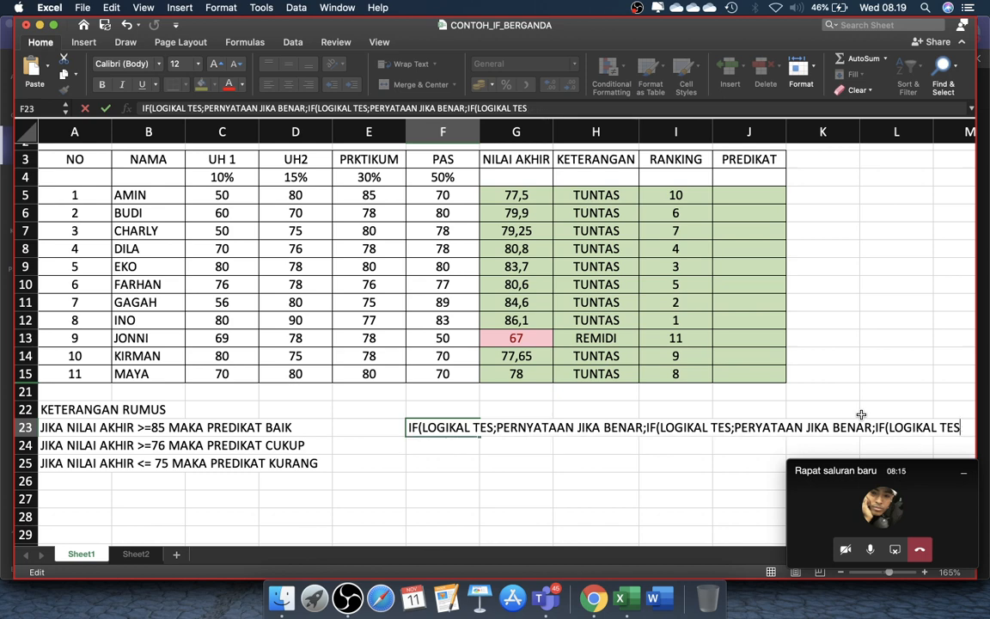
- Complete the syntax text in F23 with "; PERNYATAAN BENAR; PERNYATAAN SALAH)))" and commit the entry
{"action": "type", "text": "; PER"}
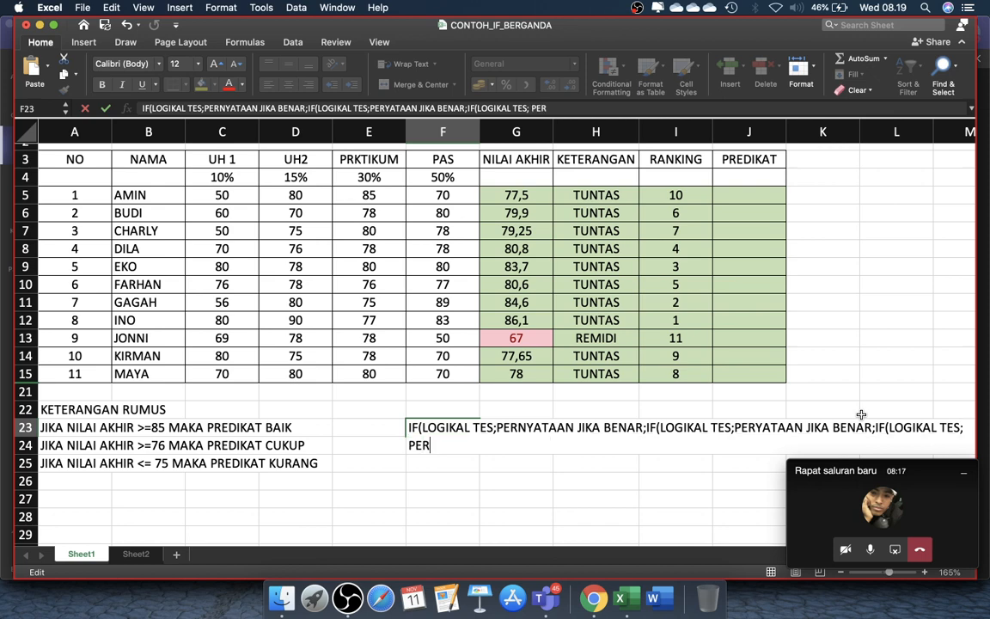
{"action": "type", "text": "NYATAAN BE"}
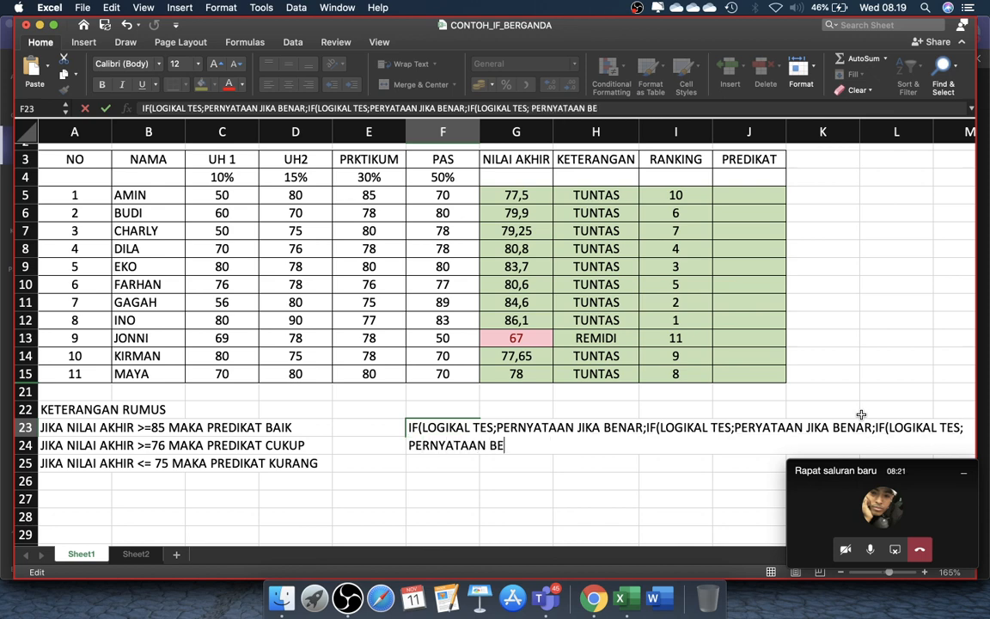
{"action": "type", "text": "NAR; PENT"}
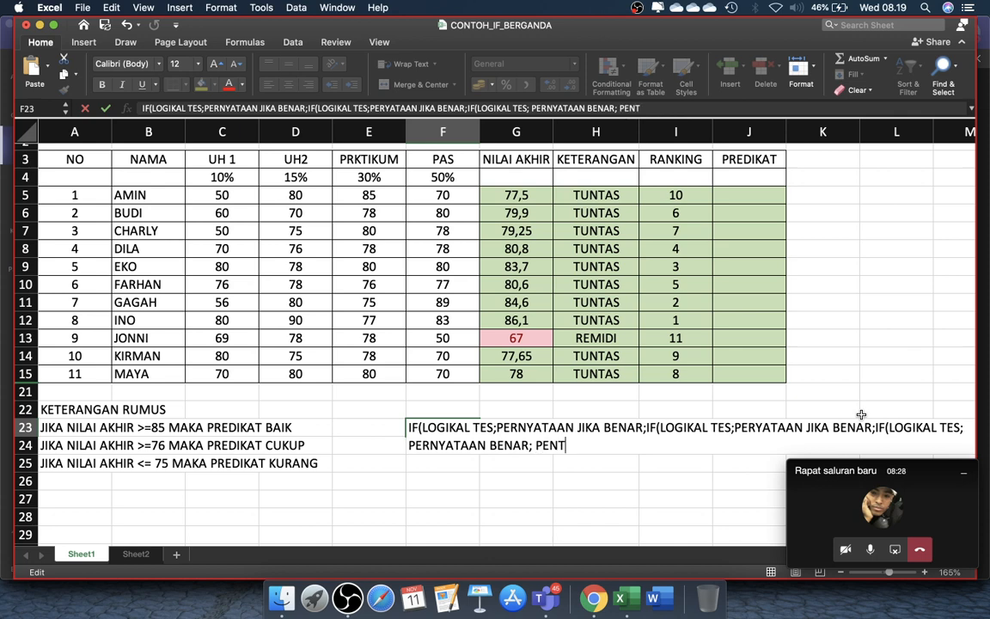
{"action": "key", "text": "BackSpace"}
{"action": "key", "text": "BackSpace"}
{"action": "type", "text": "RNYATAAN SALAH"}
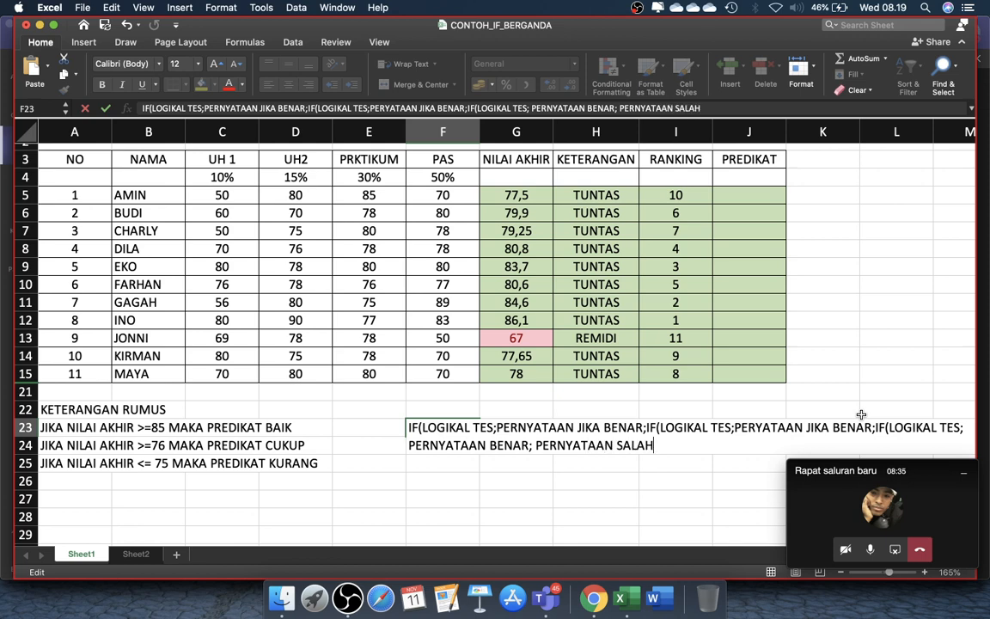
{"action": "type", "text": ")))"}
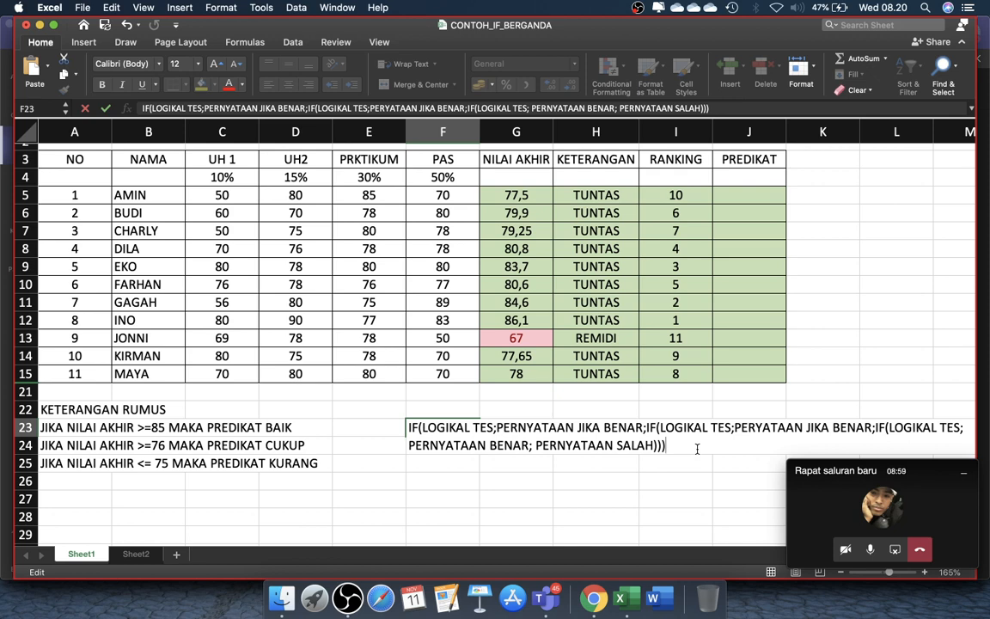
{"action": "key", "text": "Return"}
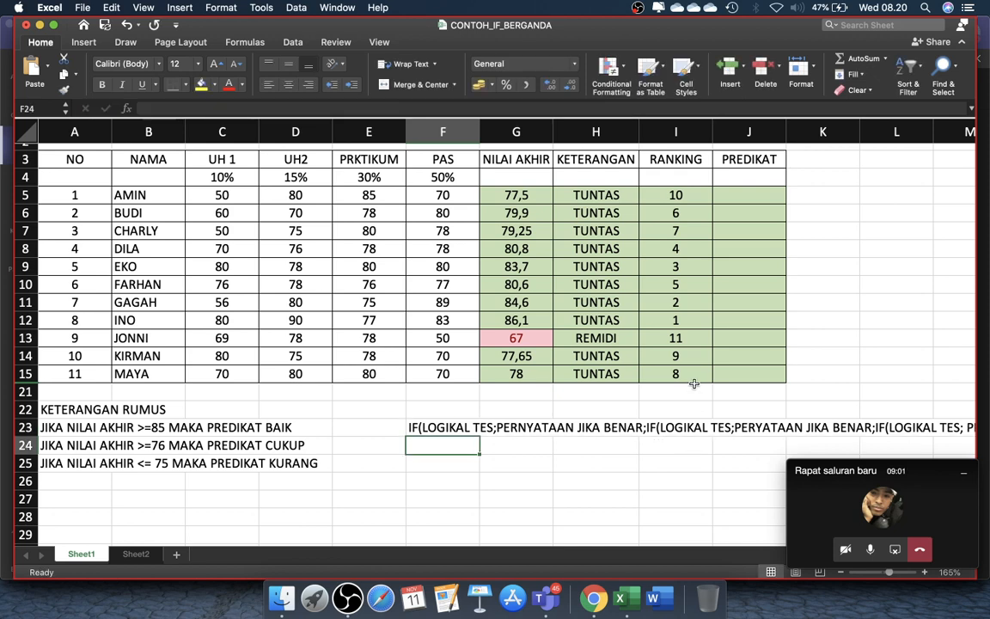
- Change the font colour of the nested IF syntax text in F23 to red
{"action": "left_click", "coordinate": [442, 427]}
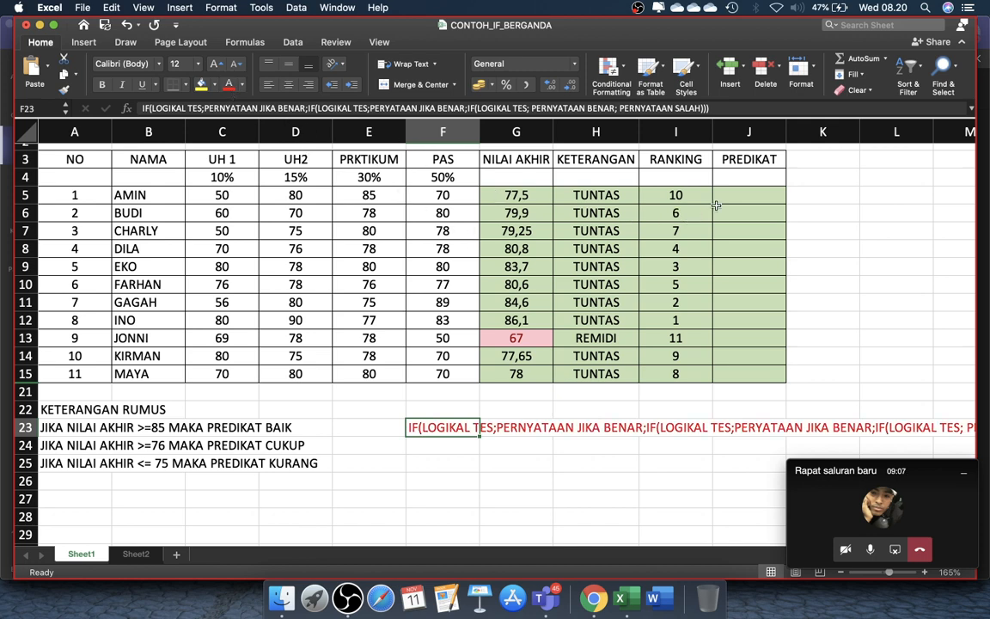
- Begin the PREDIKAT formula in J5 with the first condition, =IF(G5>=85;"BAIK"; referencing the final grade
{"action": "left_click", "coordinate": [739, 190]}
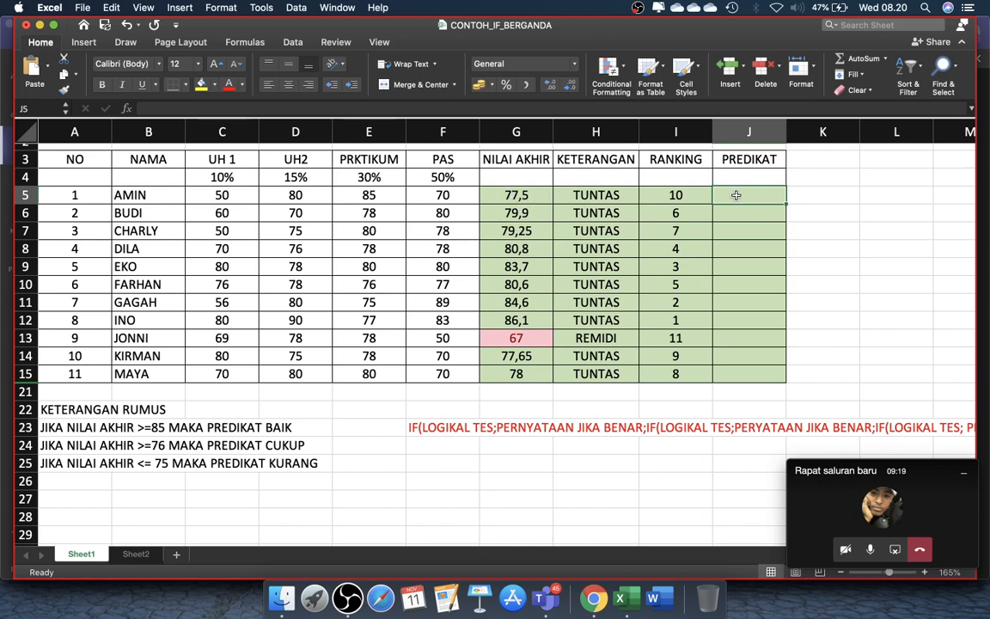
{"action": "type", "text": "="}
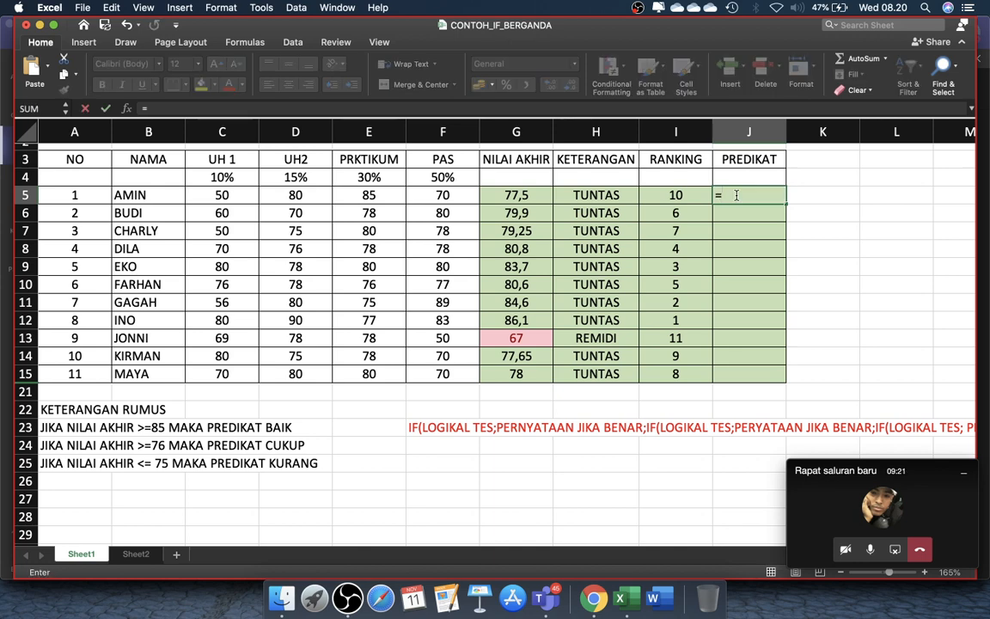
{"action": "type", "text": "IF("}
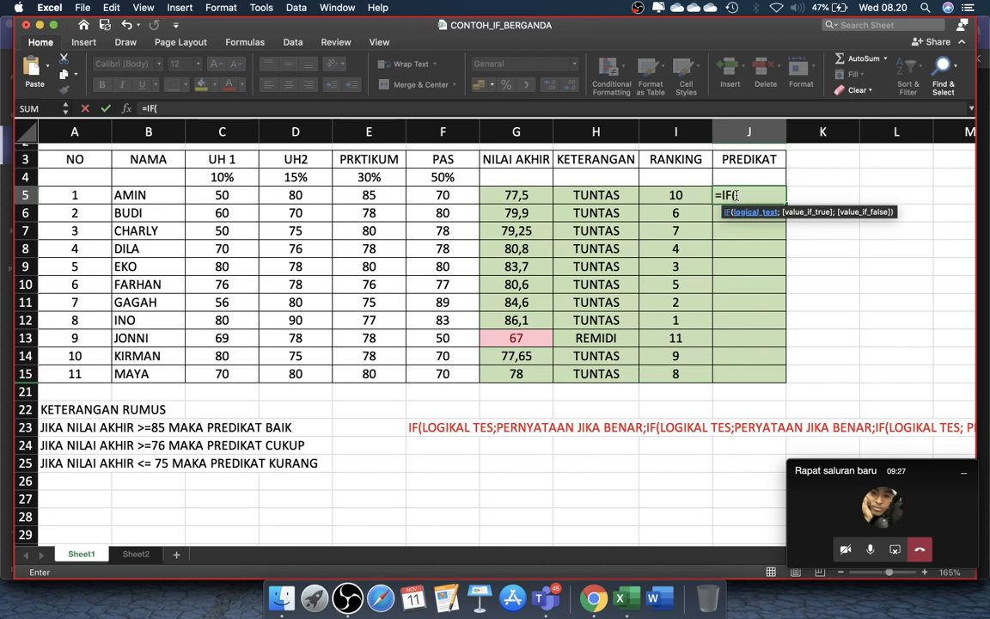
{"action": "left_click", "coordinate": [522, 198]}
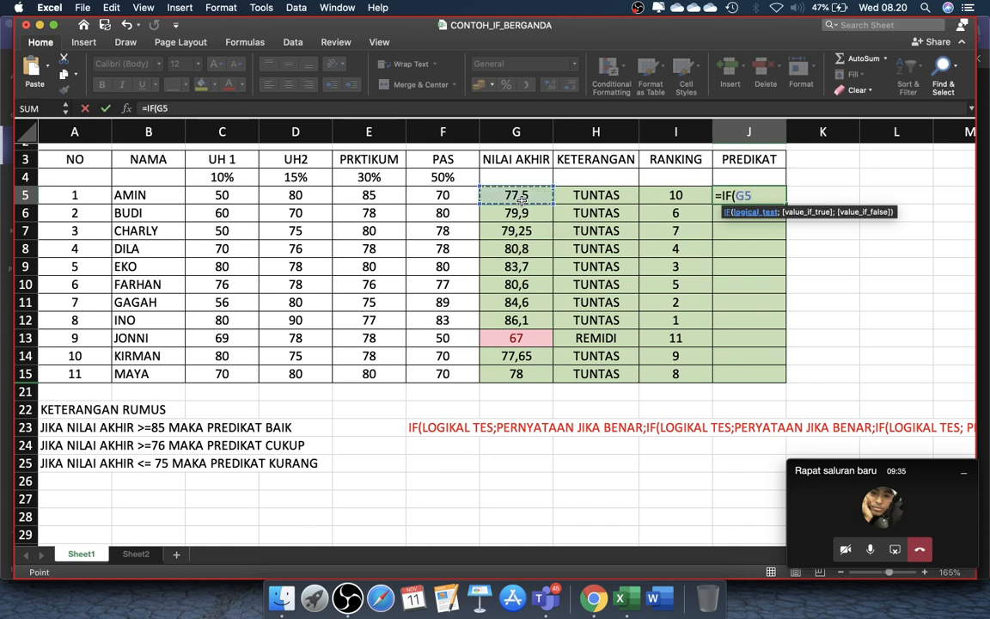
{"action": "type", "text": ";"}
{"action": "key", "text": "BackSpace"}
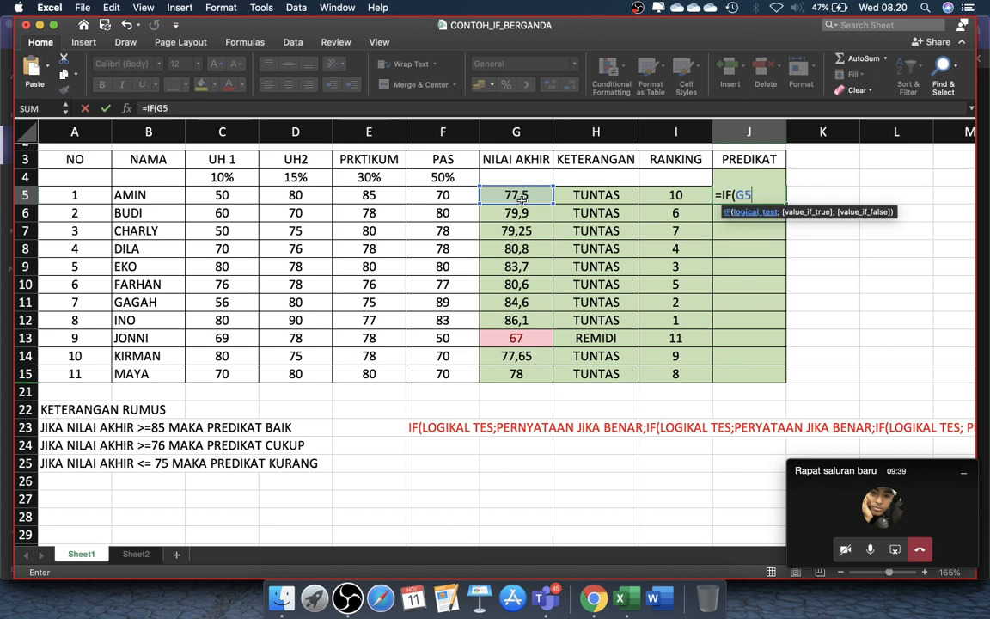
{"action": "type", "text": ">=85"}
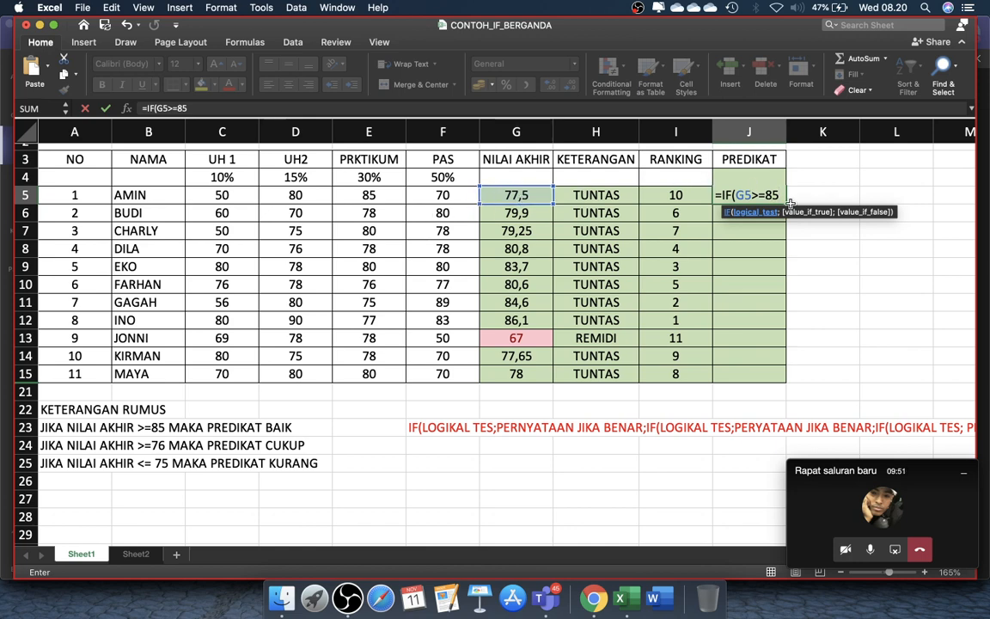
{"action": "type", "text": ";"}
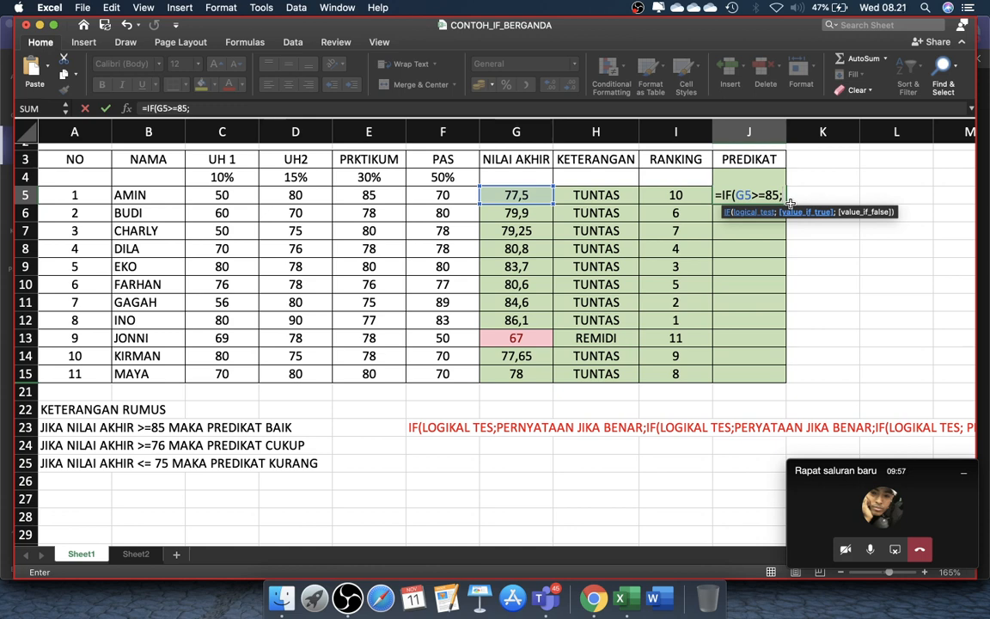
{"action": "type", "text": "\""}
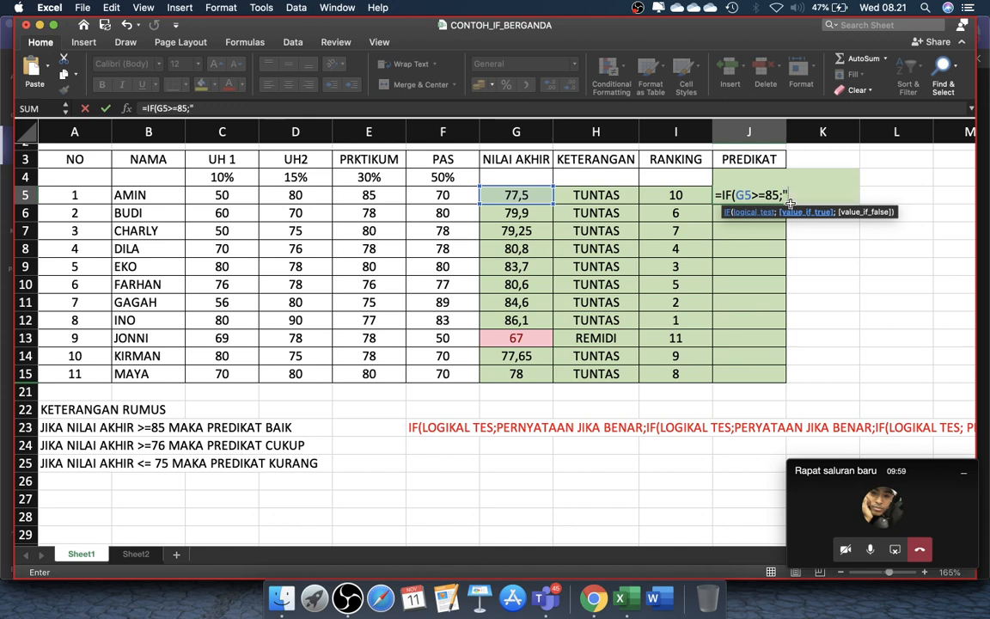
{"action": "type", "text": "BAIK"}
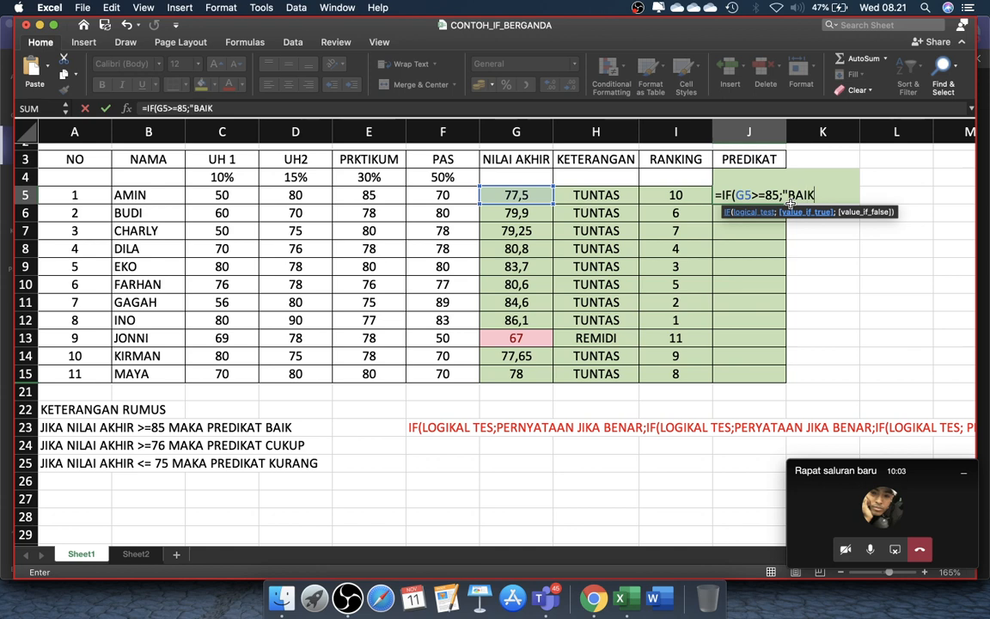
{"action": "type", "text": "\";"}
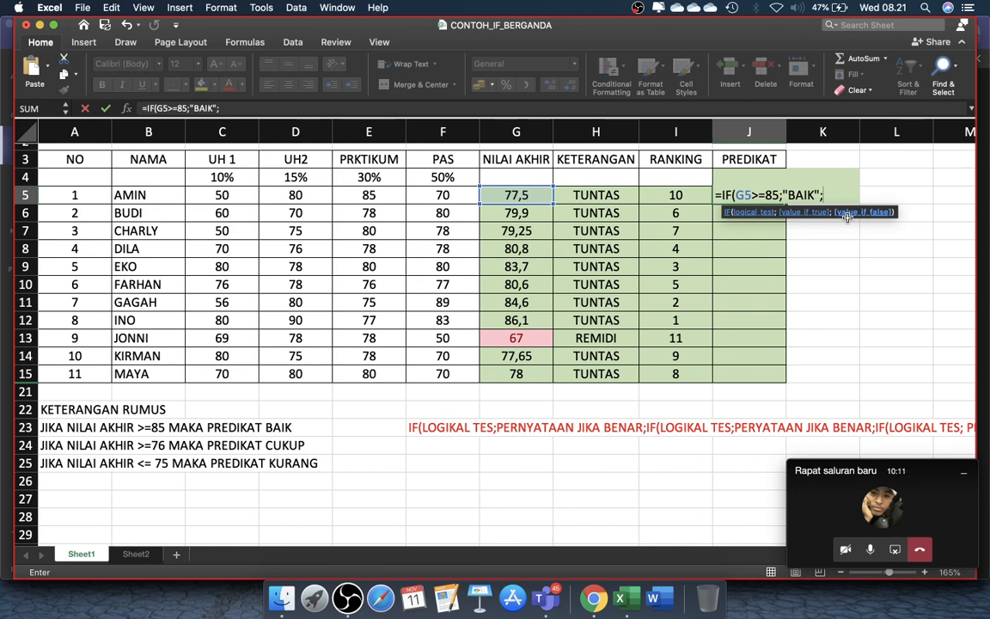
- Nest a second condition in the J5 formula, IF(G5>=76;"CUKUP"
{"action": "type", "text": "IF"}
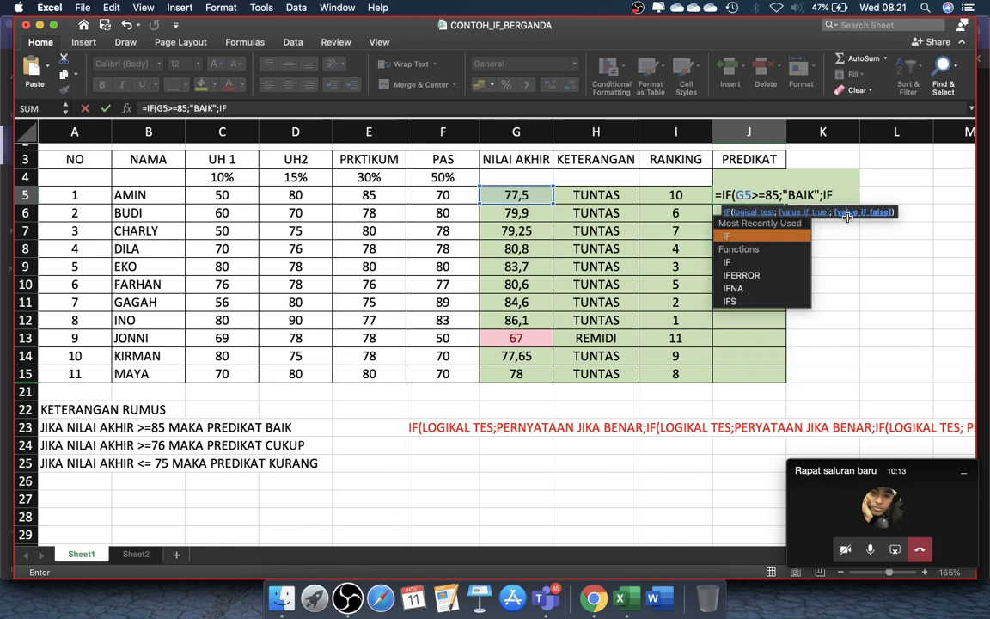
{"action": "type", "text": "("}
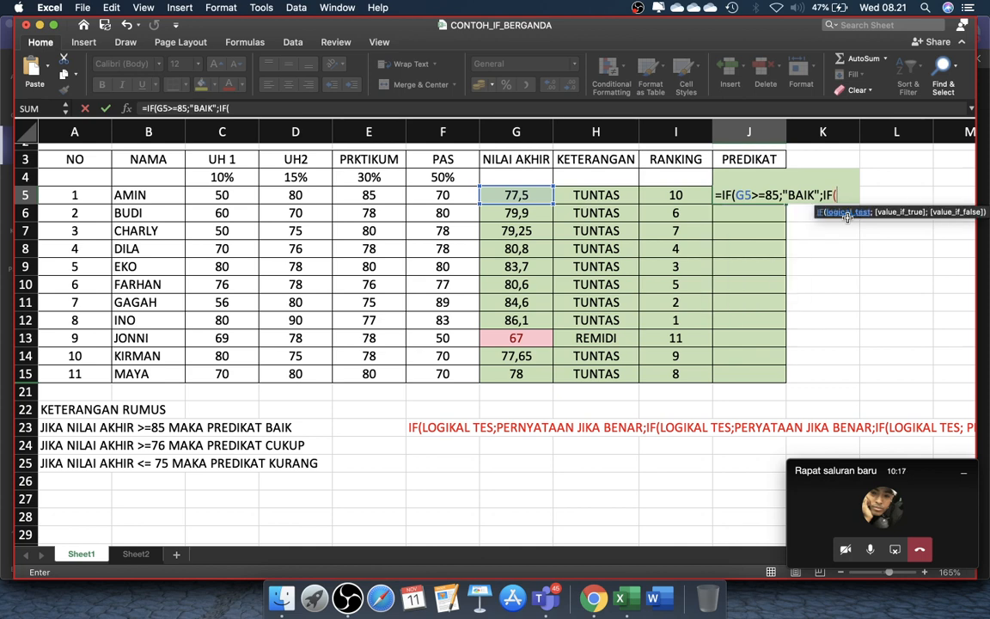
{"action": "left_click", "coordinate": [523, 196]}
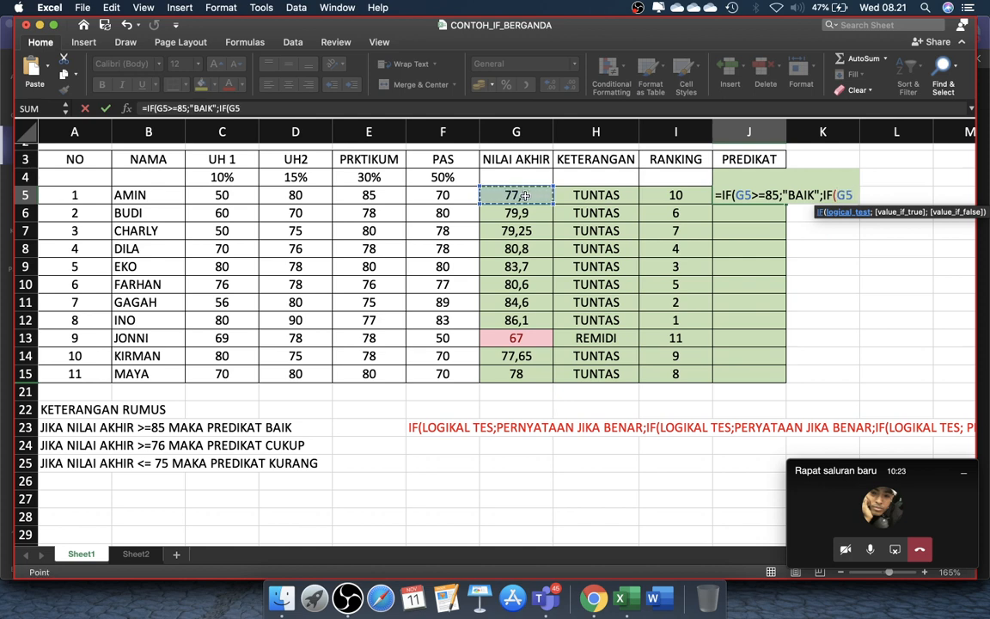
{"action": "type", "text": ">"}
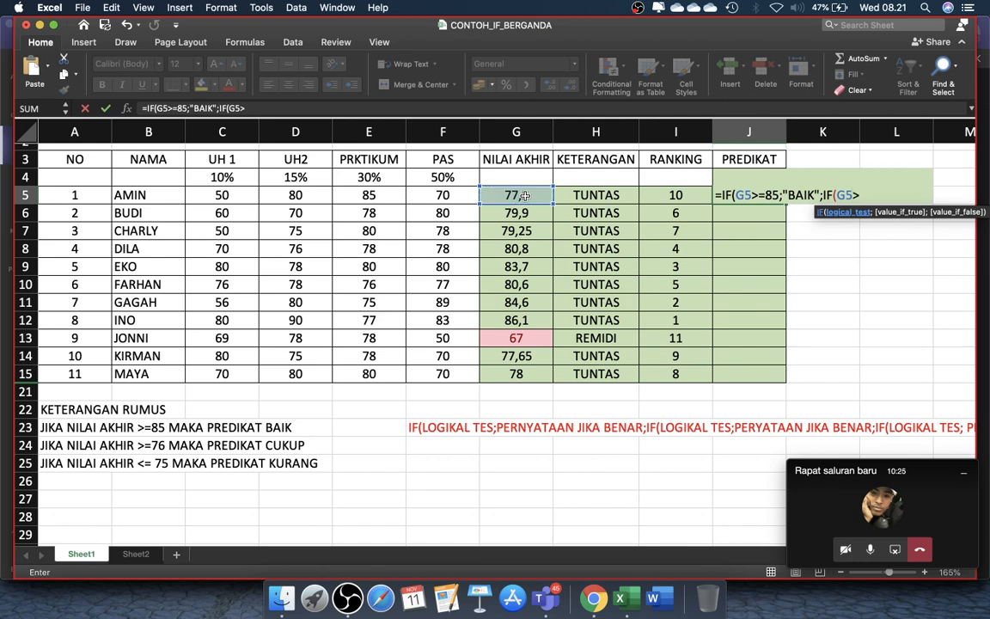
{"action": "type", "text": "=76;\""}
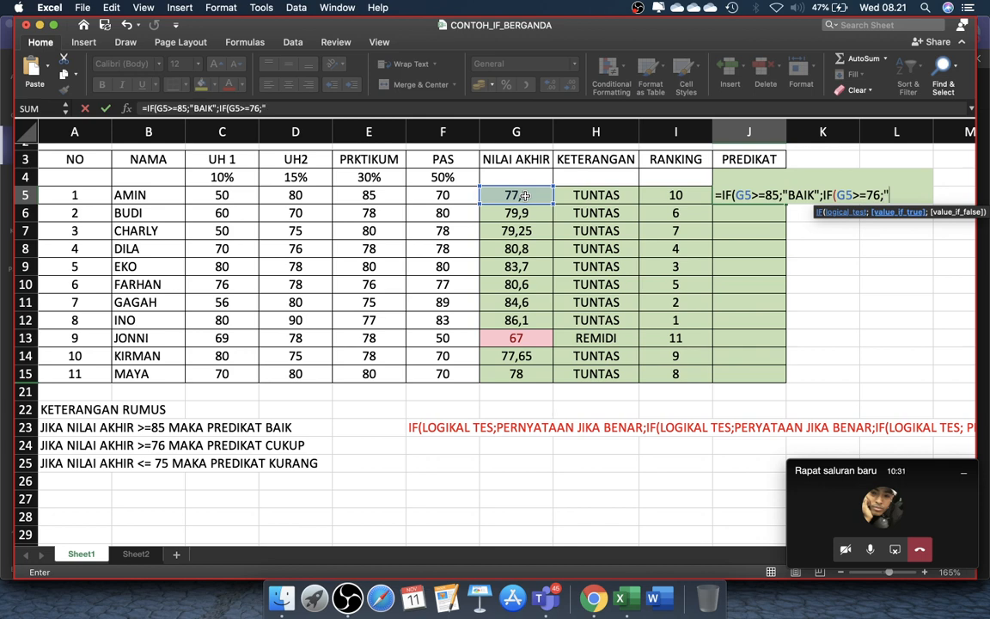
{"action": "type", "text": "CUKUP\""}
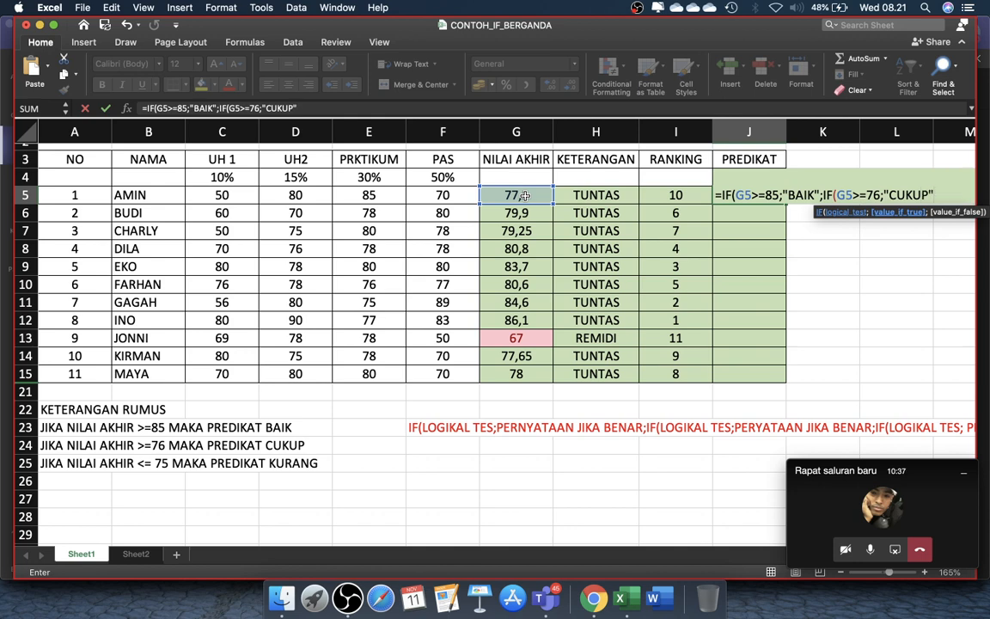
- Complete the J5 formula with the false value ;"KURANG")) and commit it
{"action": "type", "text": ";"}
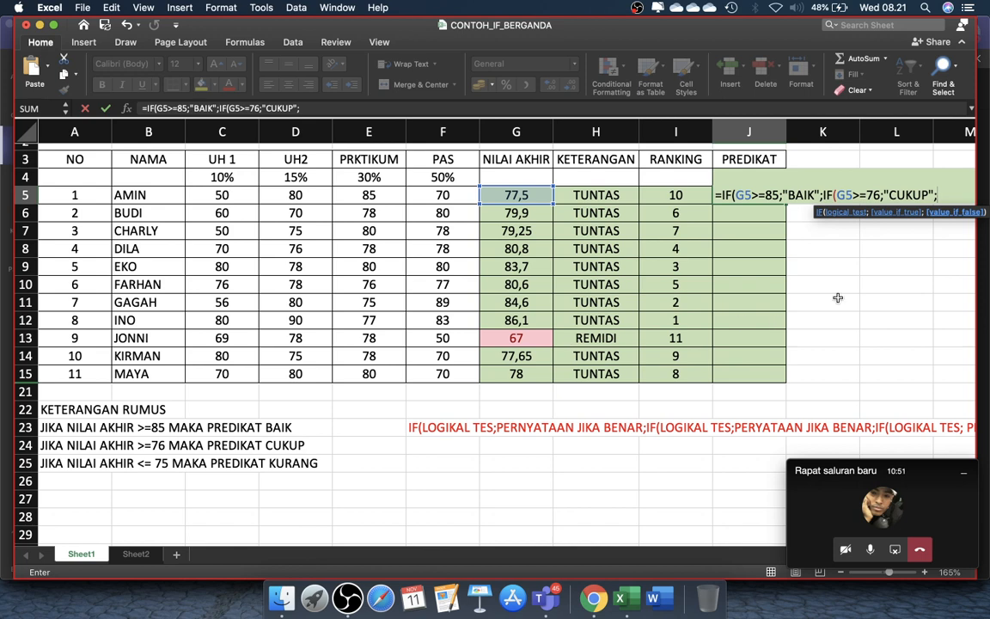
{"action": "type", "text": "\"KURANG"}
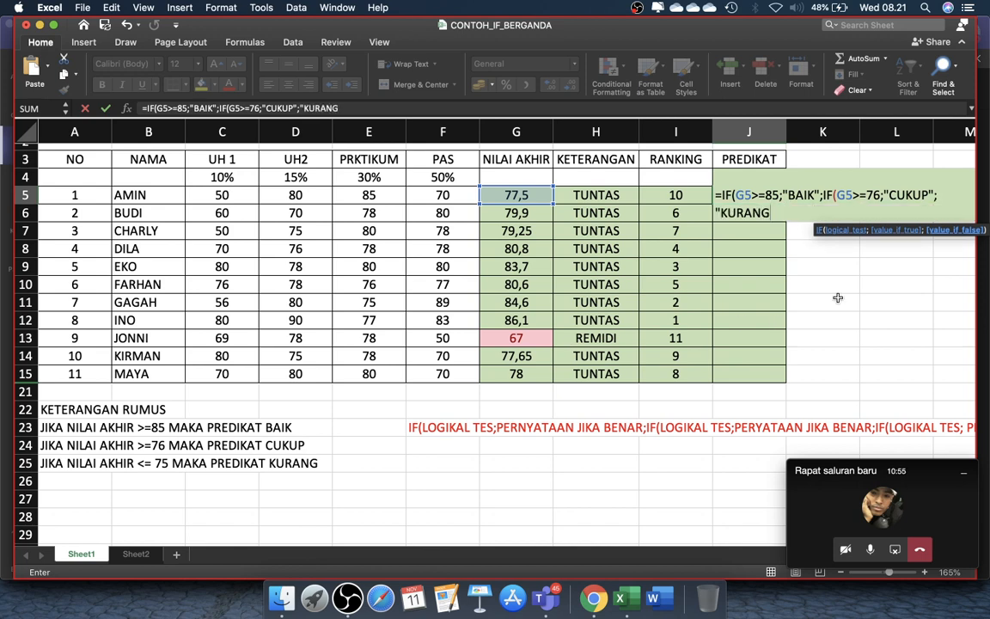
{"action": "type", "text": "\""}
{"action": "type", "text": "))"}
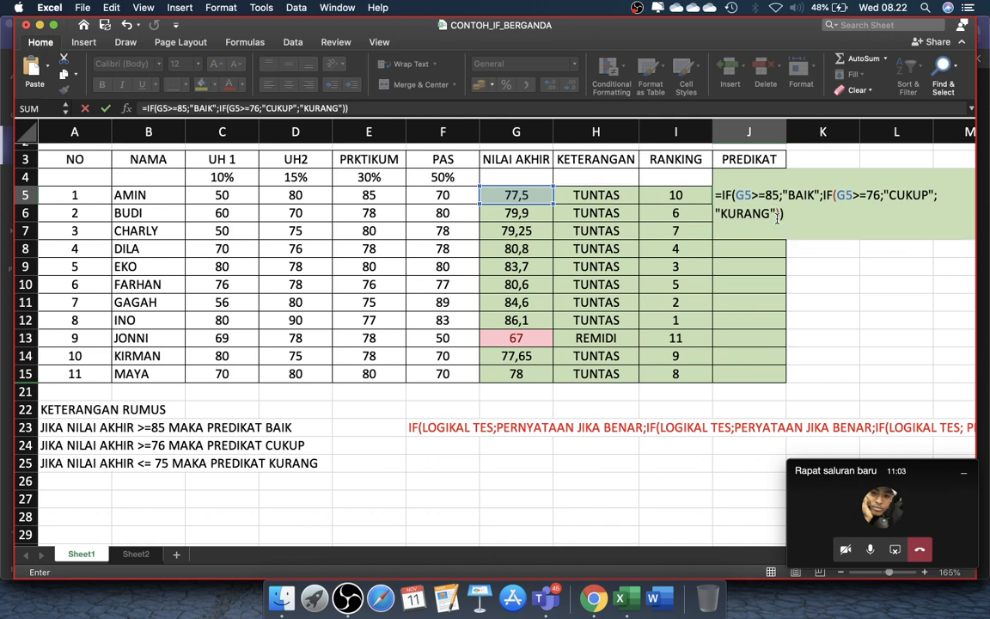
{"action": "key", "text": "Return"}
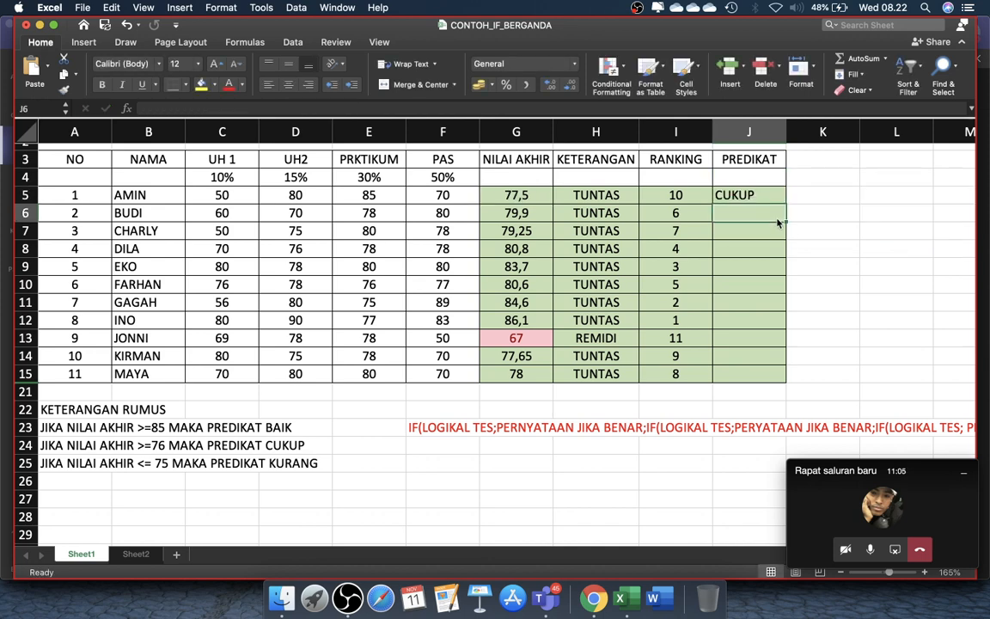
- Fill the J5 formula down through J15 and check the predicates against the final grades in rows 5, 12 and 13
{"action": "left_click", "coordinate": [764, 194]}
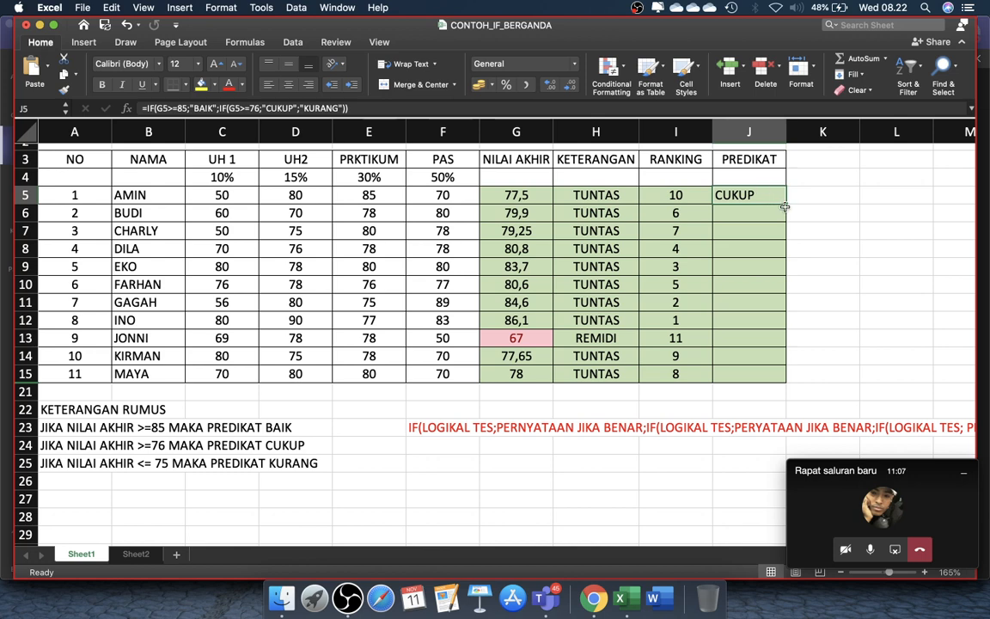
{"action": "left_click_drag", "start_coordinate": [785, 202], "coordinate": [786, 376]}
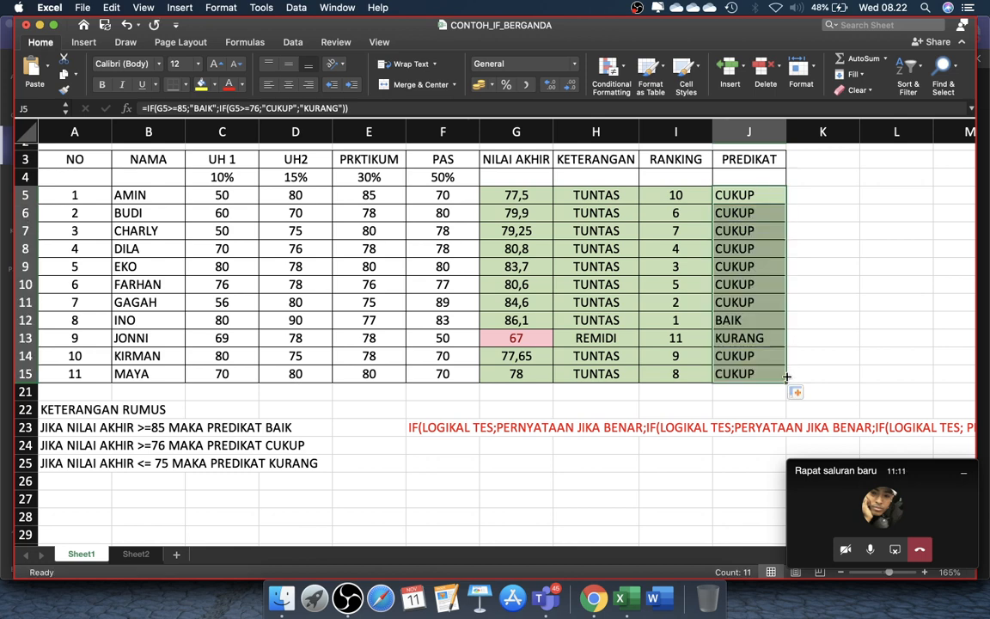
{"action": "left_click", "coordinate": [755, 195]}
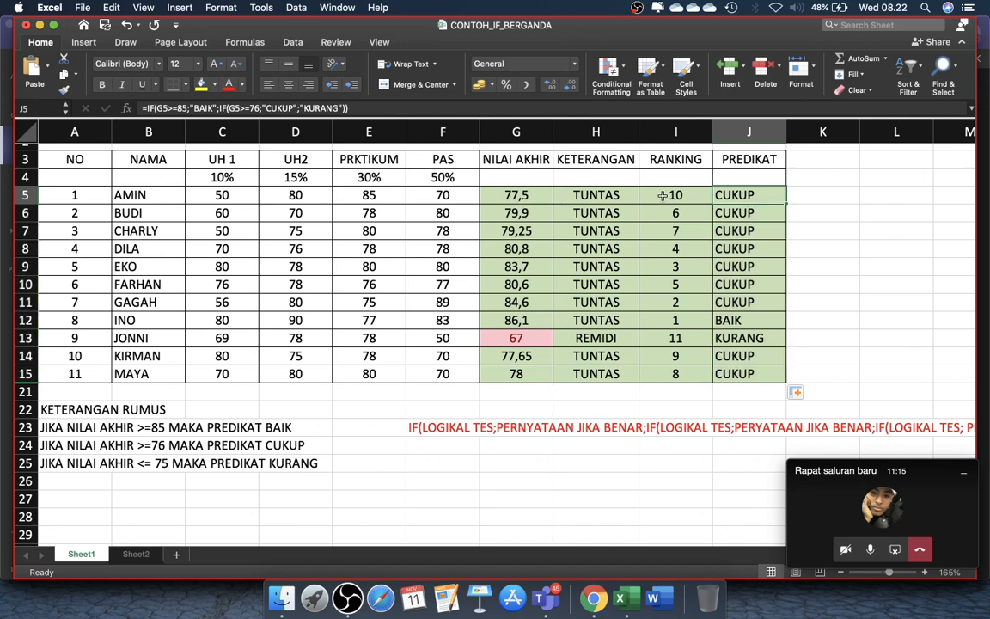
{"action": "left_click", "coordinate": [741, 319]}
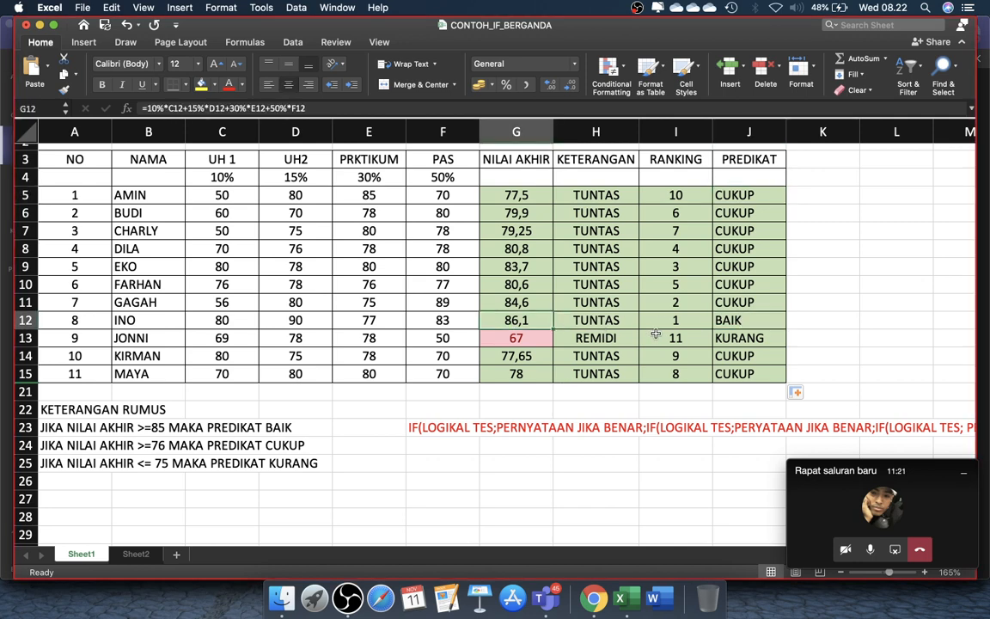
{"action": "left_click", "coordinate": [741, 339]}
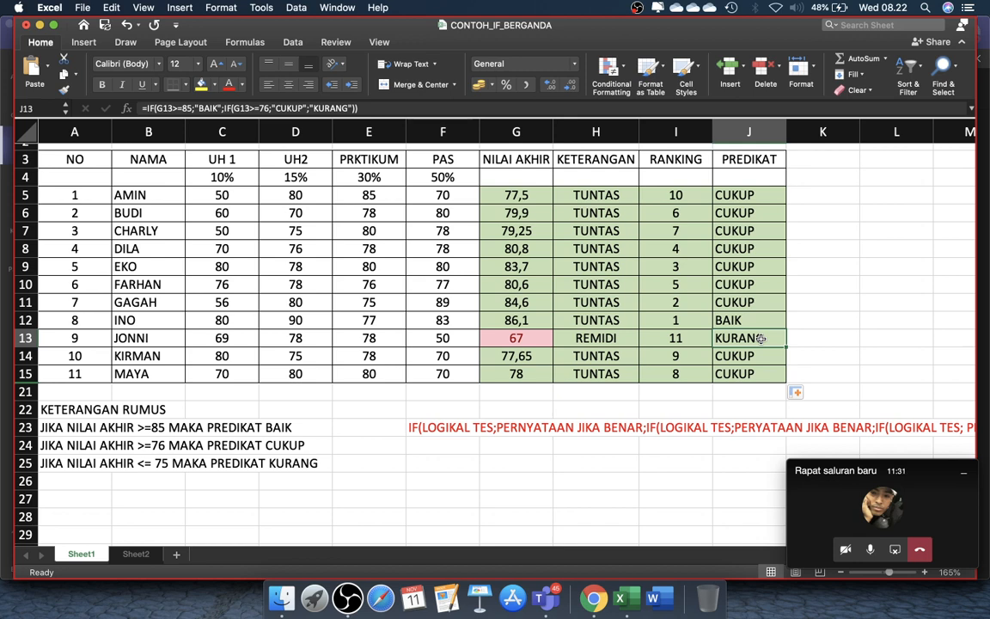
- Bring up the Microsoft Teams meeting window, return to the Excel workbook and open Sheet2
{"action": "left_click", "coordinate": [919, 491]}
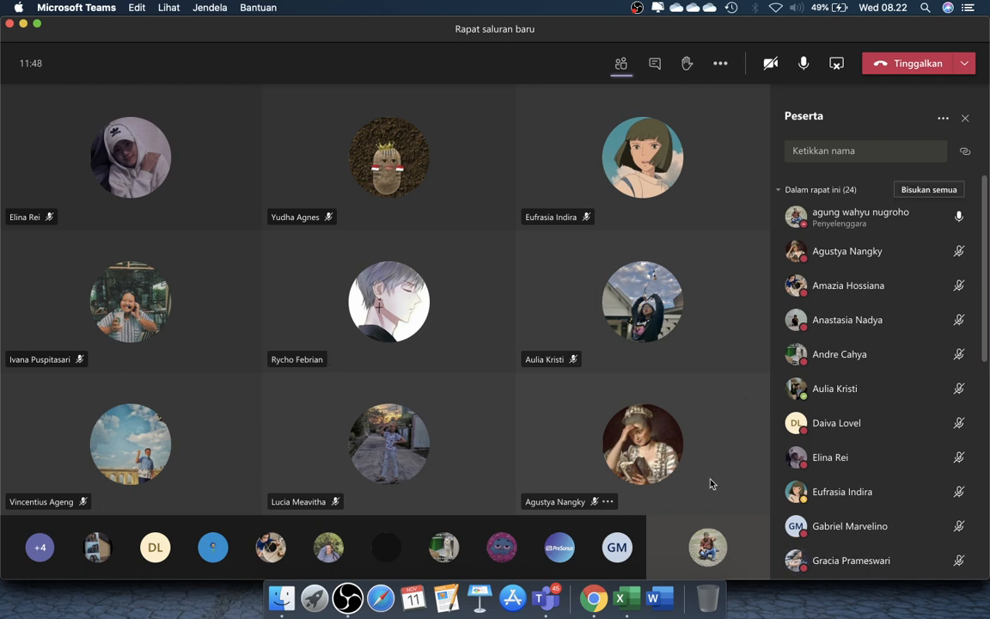
{"action": "left_click", "coordinate": [626, 599]}
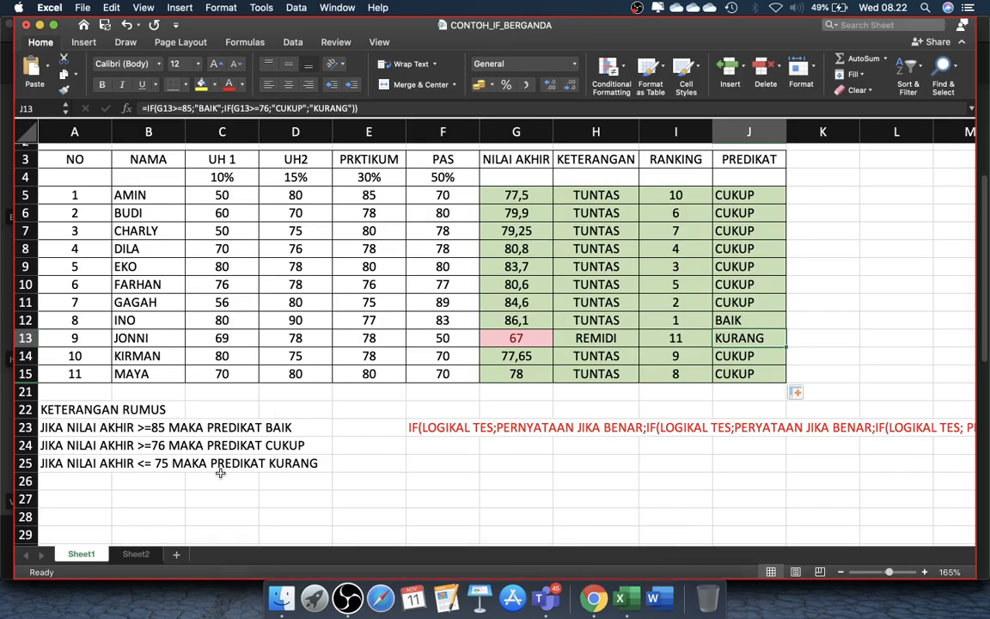
{"action": "left_click", "coordinate": [142, 558]}
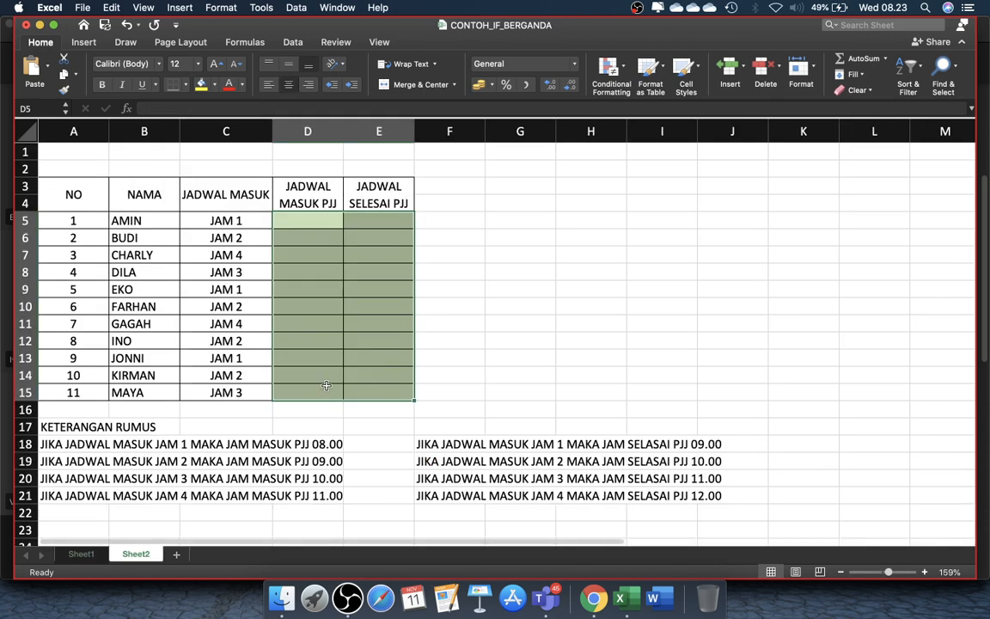
- Examine the four JAM MASUK PJJ rules in A18:A21 that determine the JADWAL MASUK PJJ column
{"action": "left_click", "coordinate": [322, 224]}
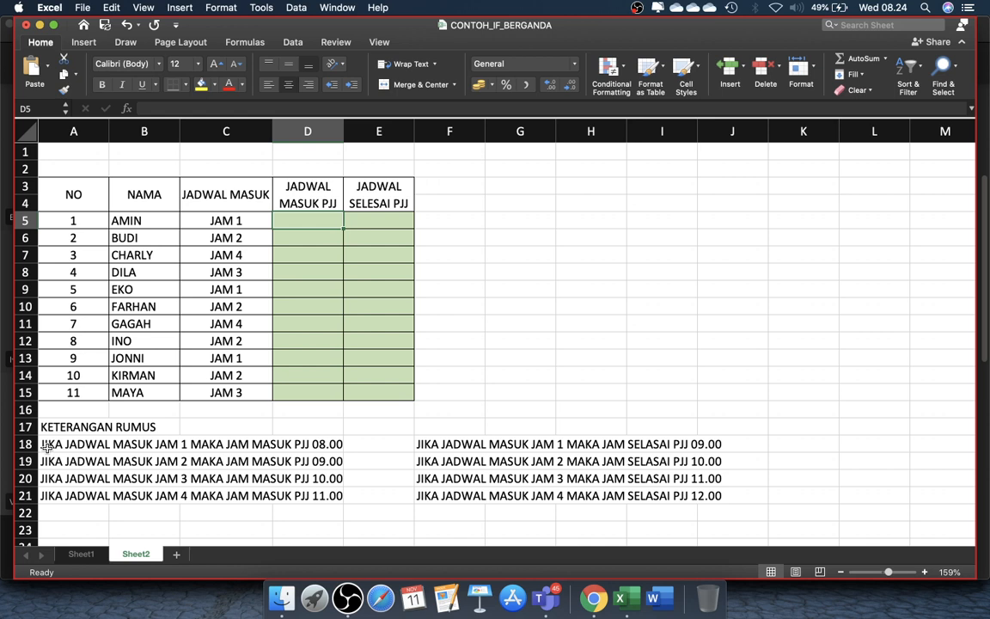
{"action": "left_click", "coordinate": [45, 495]}
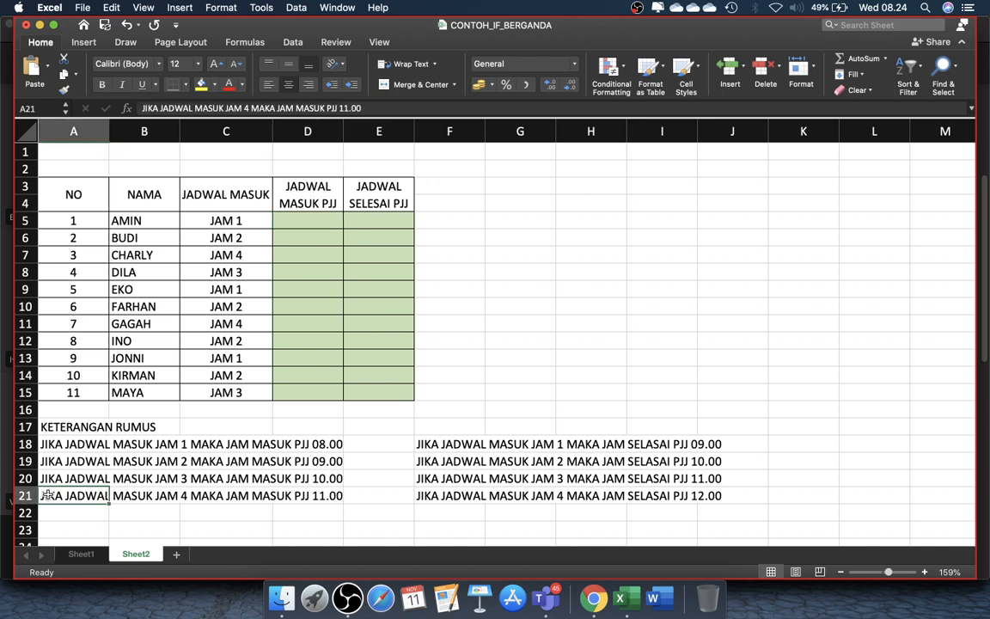
{"action": "left_click", "coordinate": [47, 478]}
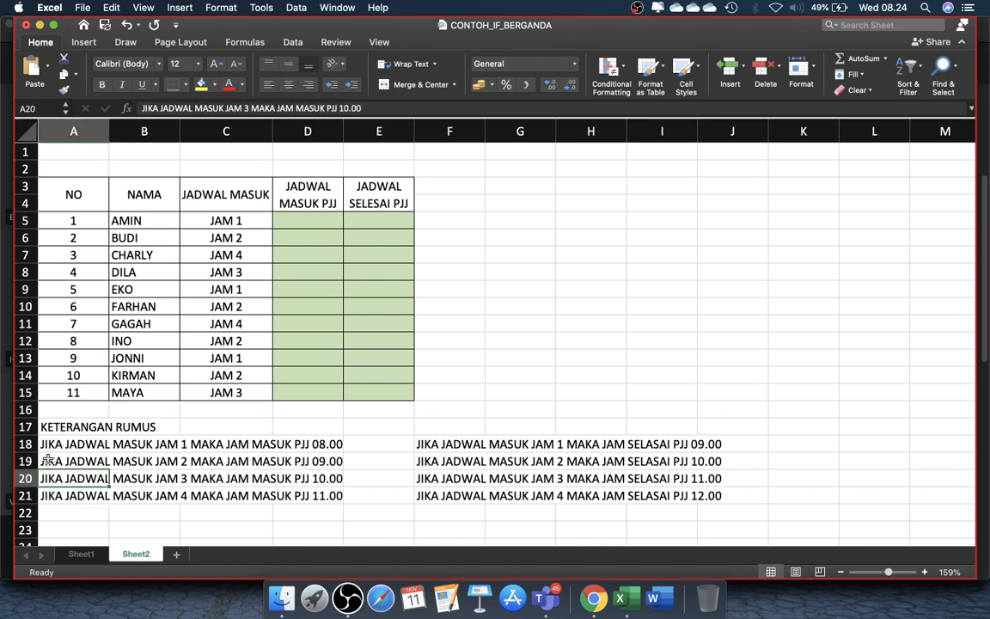
{"action": "left_click", "coordinate": [47, 445]}
{"action": "left_click", "coordinate": [49, 462]}
{"action": "left_click", "coordinate": [46, 477]}
{"action": "left_click", "coordinate": [45, 495]}
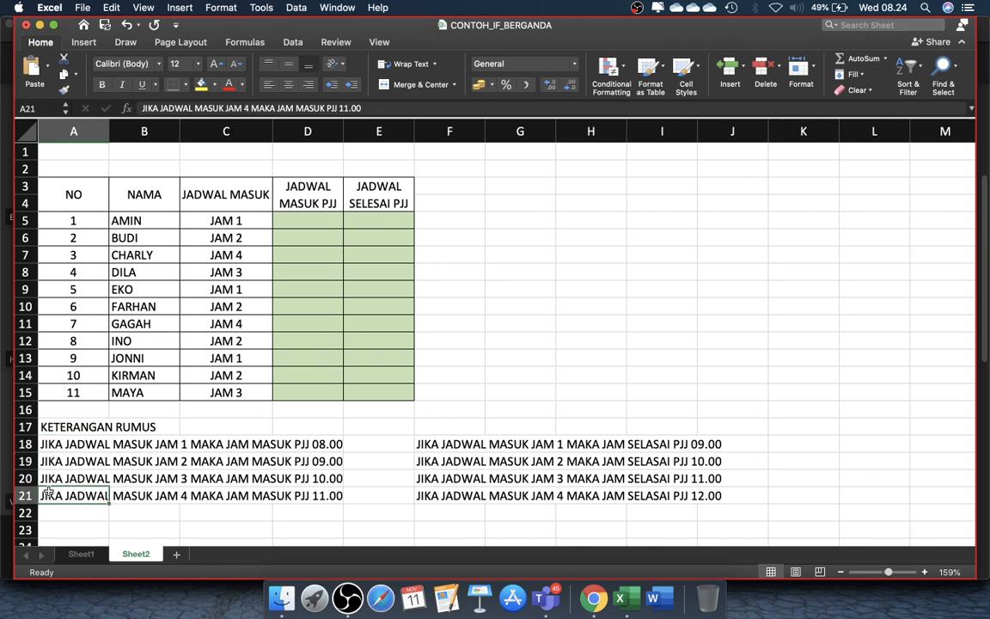
- Start the JADWAL MASUK PJJ formula in D5 with =IF(C5="JAM 1";"08.00"; as the first condition and result
{"action": "left_click", "coordinate": [310, 220]}
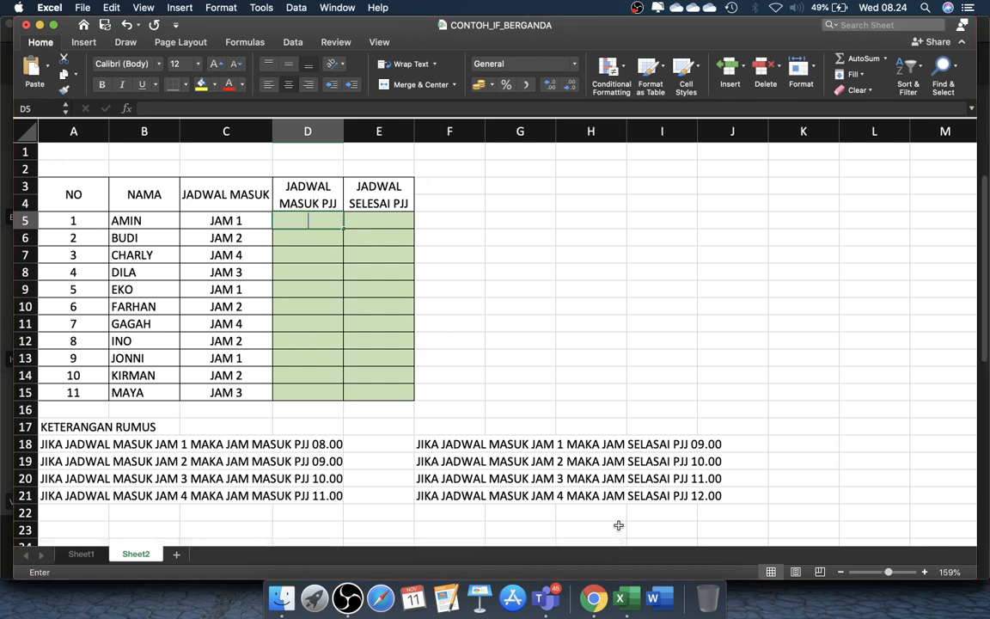
{"action": "type", "text": "=IF"}
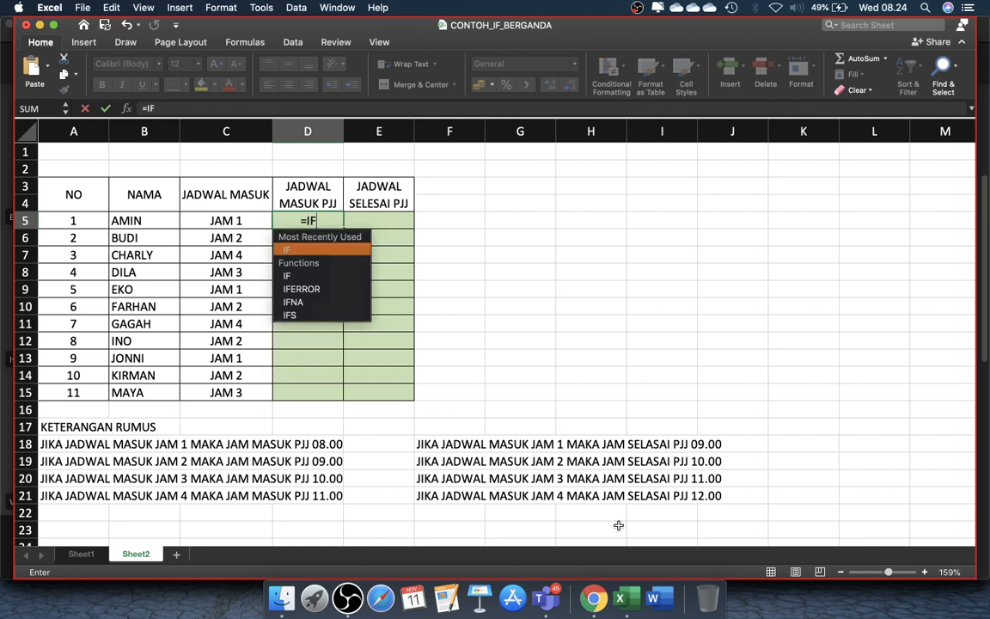
{"action": "type", "text": "("}
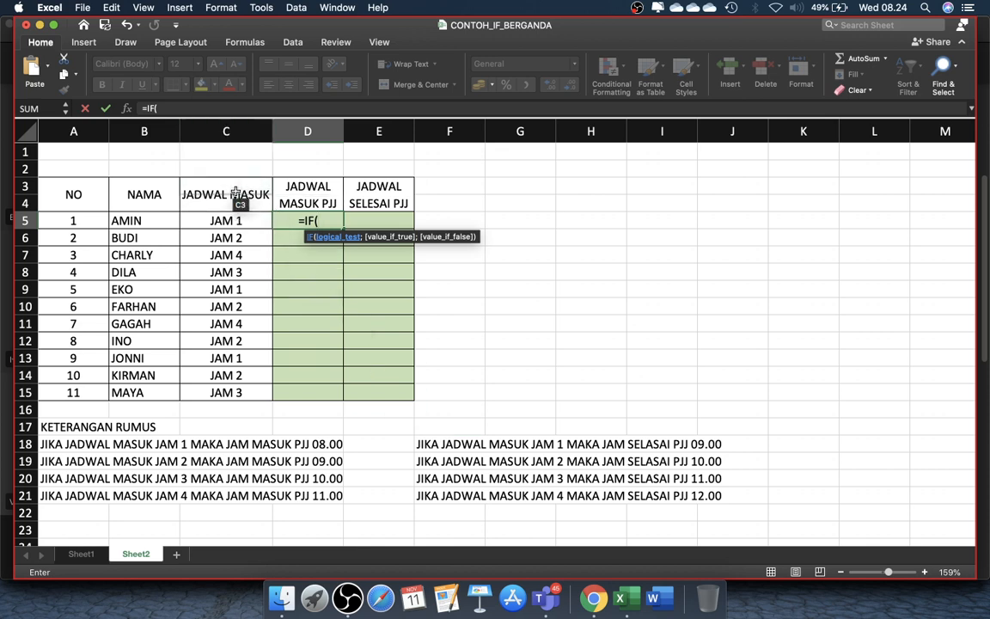
{"action": "left_click", "coordinate": [232, 220]}
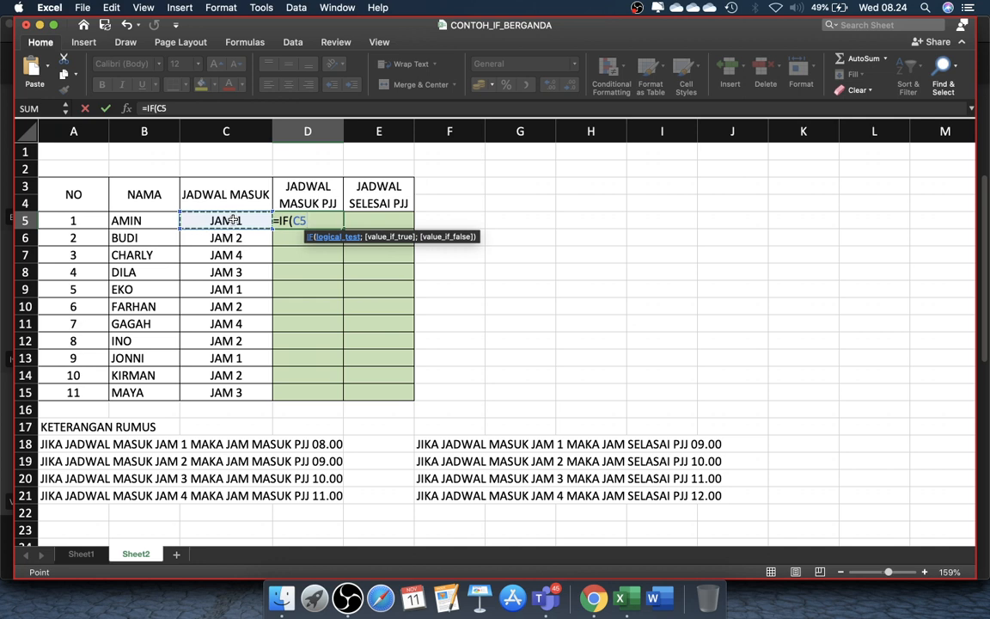
{"action": "type", "text": "=:"}
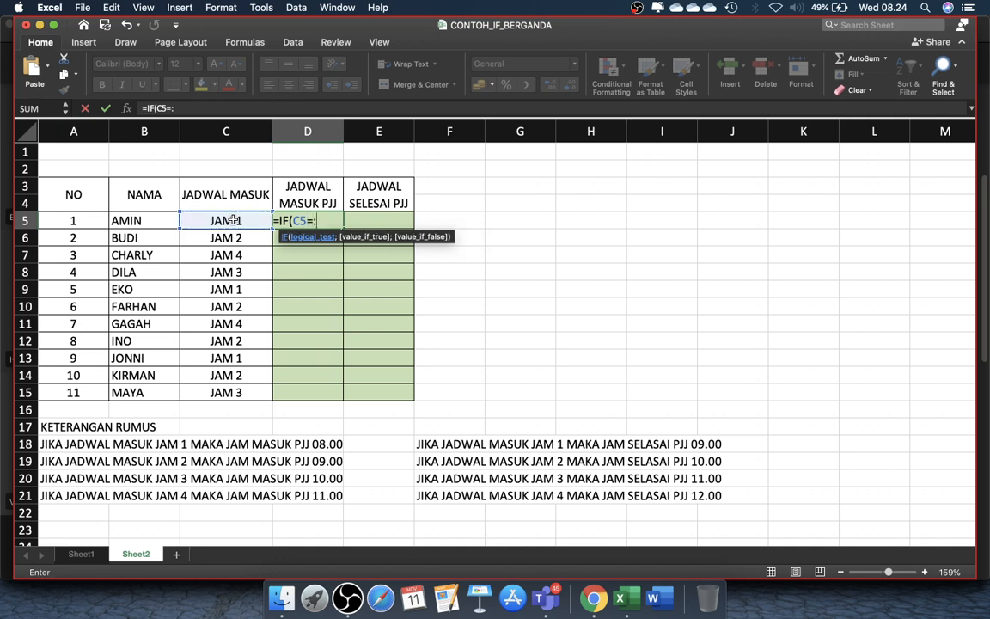
{"action": "key", "text": "BackSpace"}
{"action": "type", "text": "\"JAM 1"}
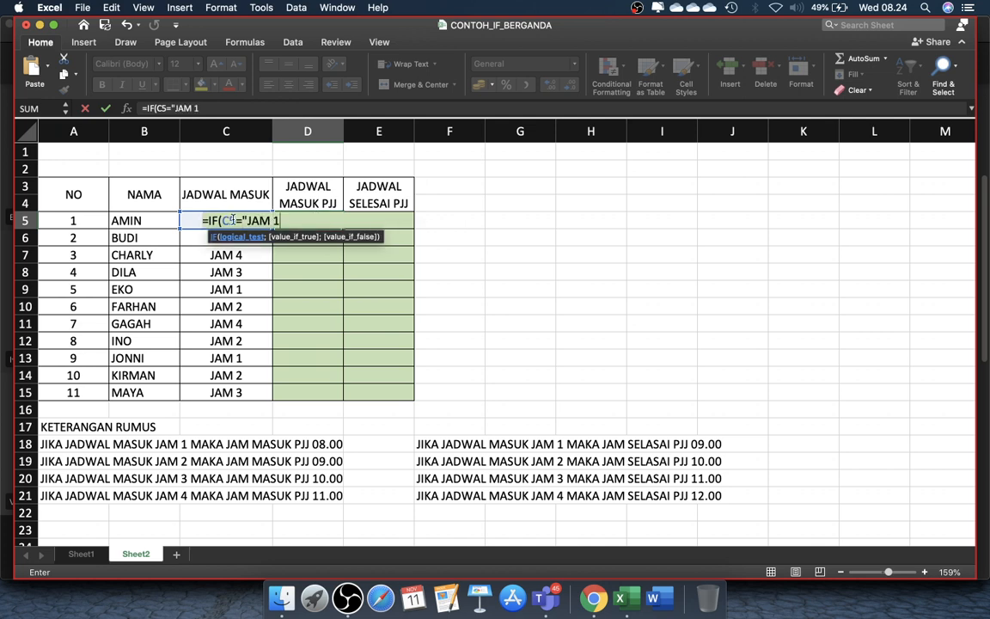
{"action": "type", "text": "\""}
{"action": "type", "text": ";"}
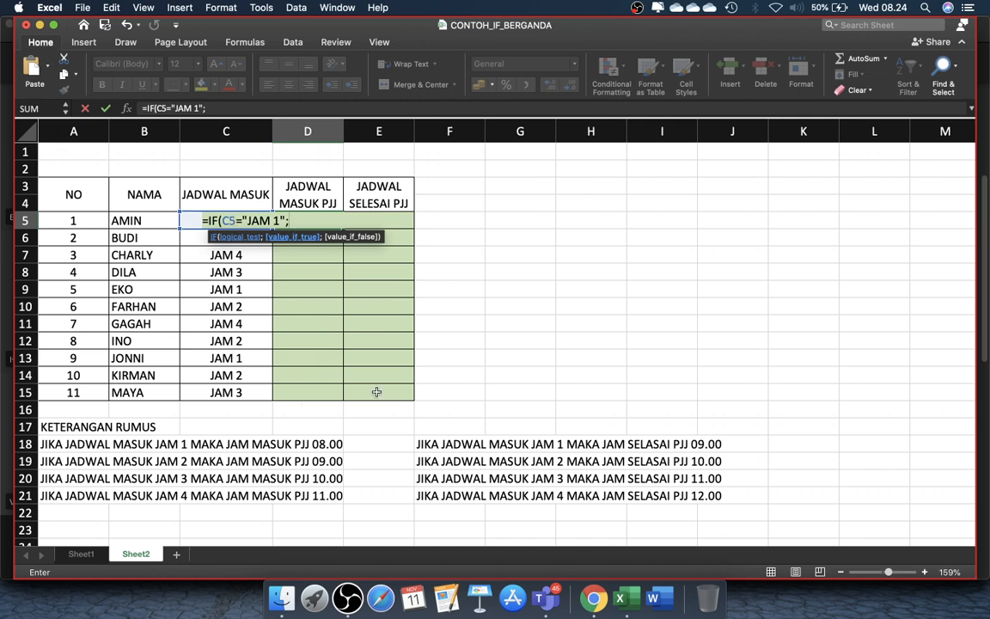
{"action": "type", "text": "\"08.00\""}
{"action": "type", "text": ";"}
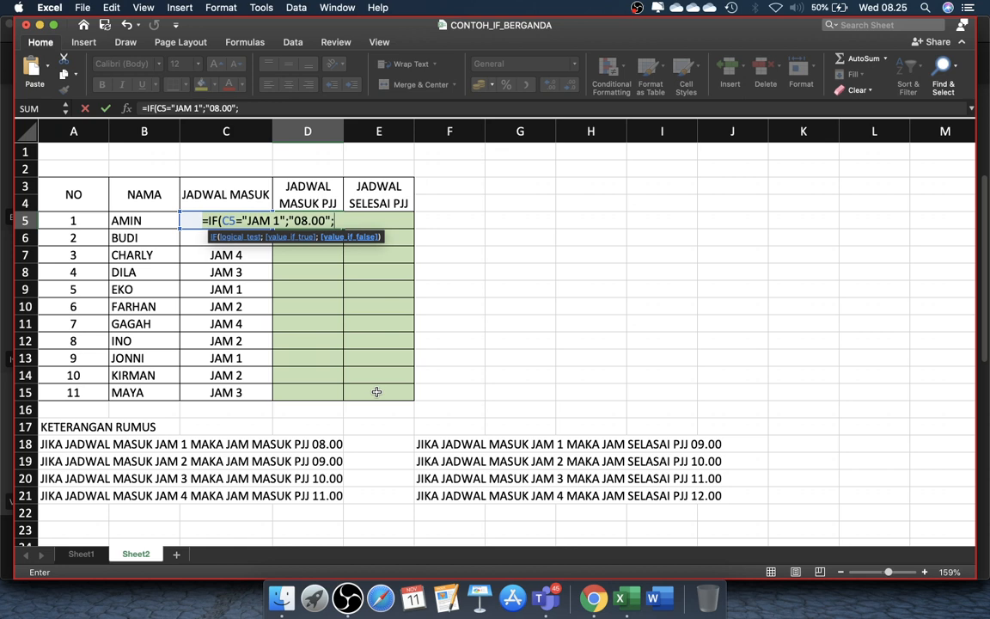
- Extend the D5 formula with the nested condition IF(C5="JAM 2";"09.00";
{"action": "type", "text": "IF("}
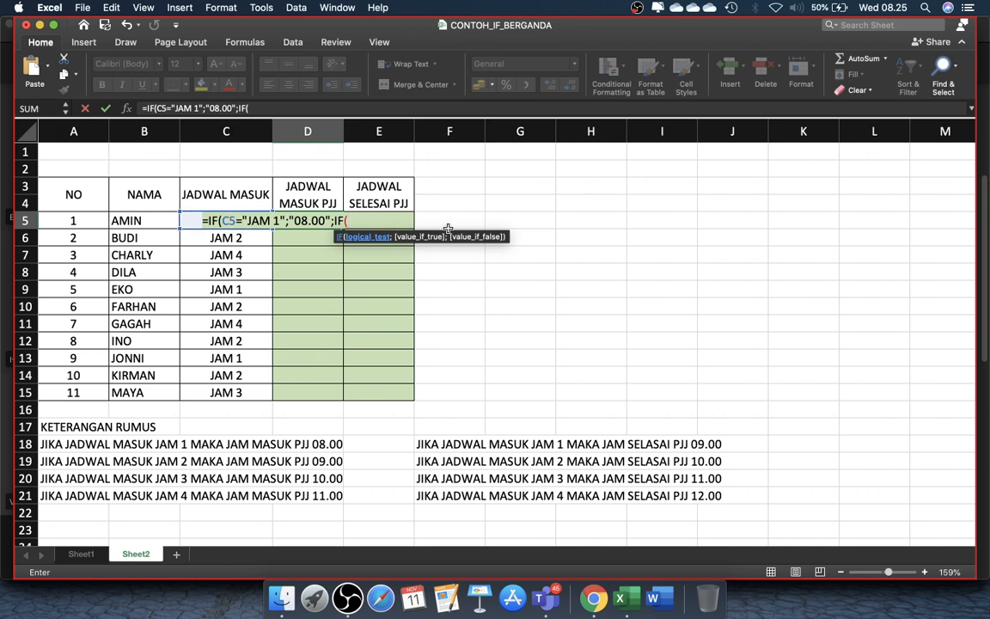
{"action": "type", "text": "C5="}
{"action": "type", "text": "\"JAM"}
{"action": "type", "text": " 2"}
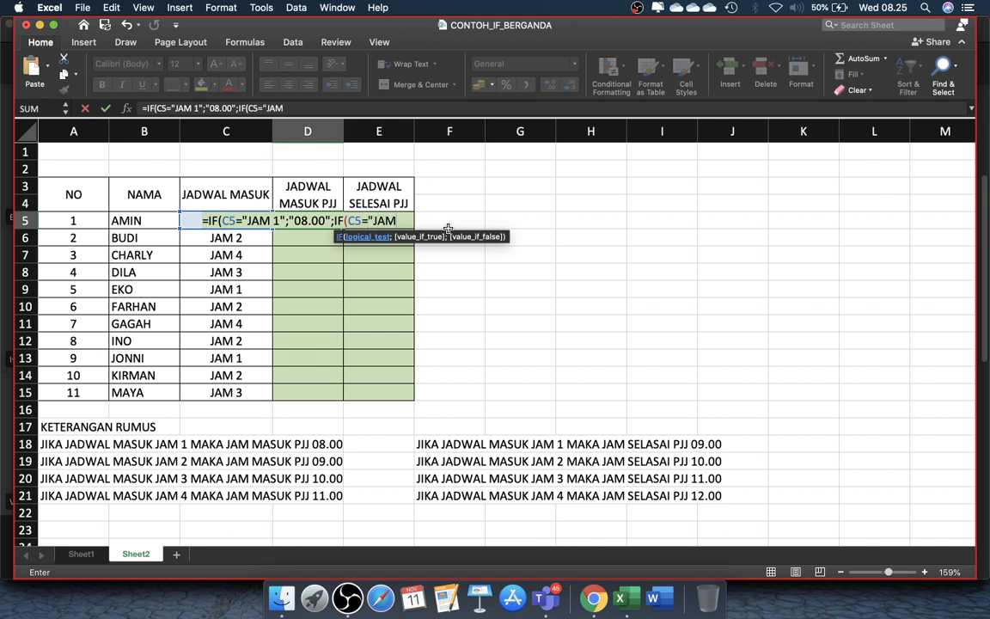
{"action": "type", "text": "\";"}
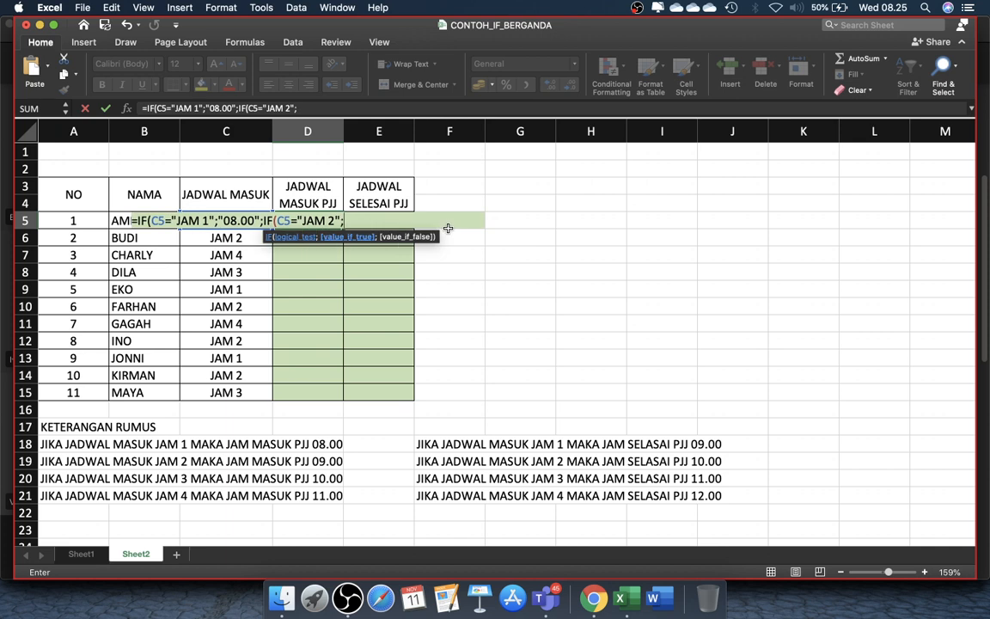
{"action": "type", "text": "\"09.00\";"}
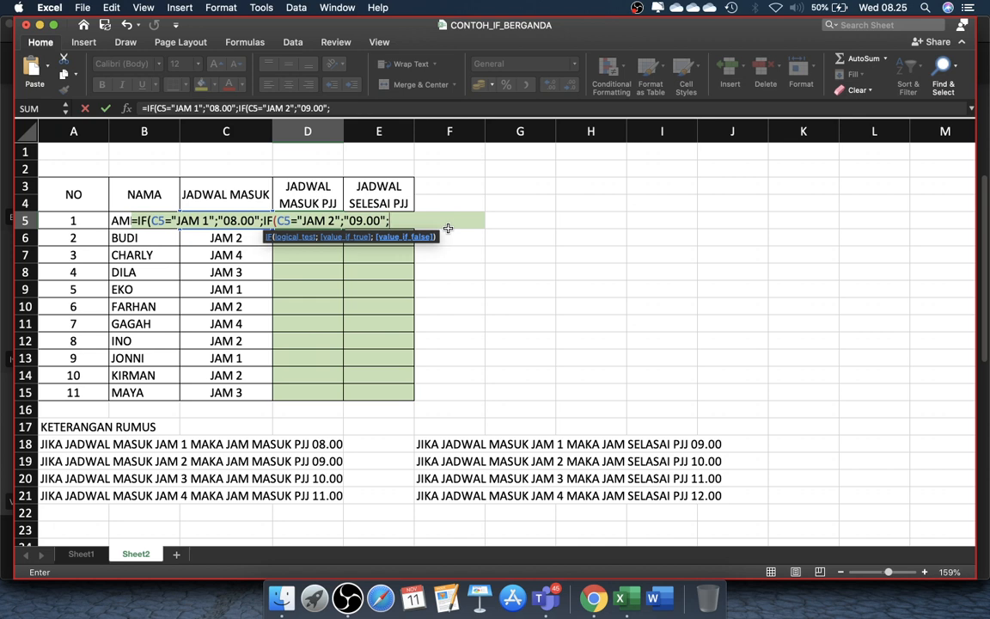
- Complete the D5 formula with IF(C5="JAM 3";"10.00";"11.00"))) and commit it
{"action": "type", "text": "IF("}
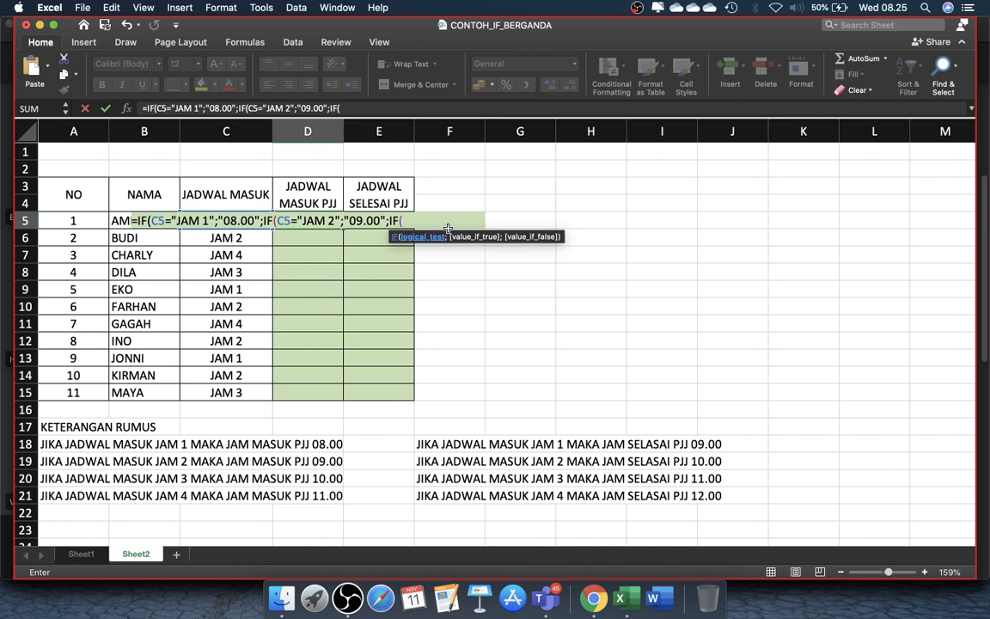
{"action": "type", "text": "C5"}
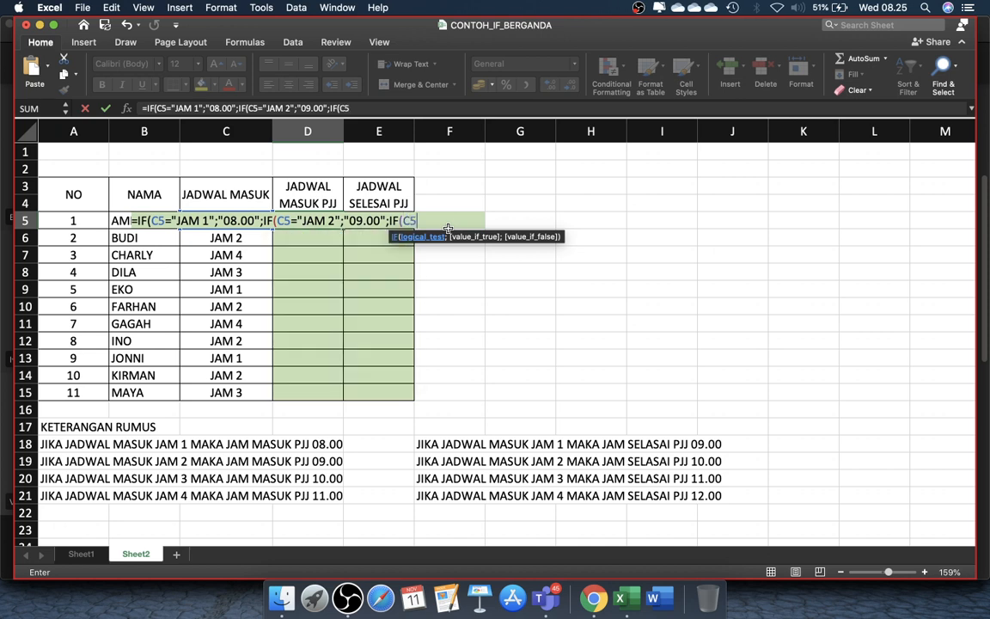
{"action": "type", "text": "=\"JAM 3\";"}
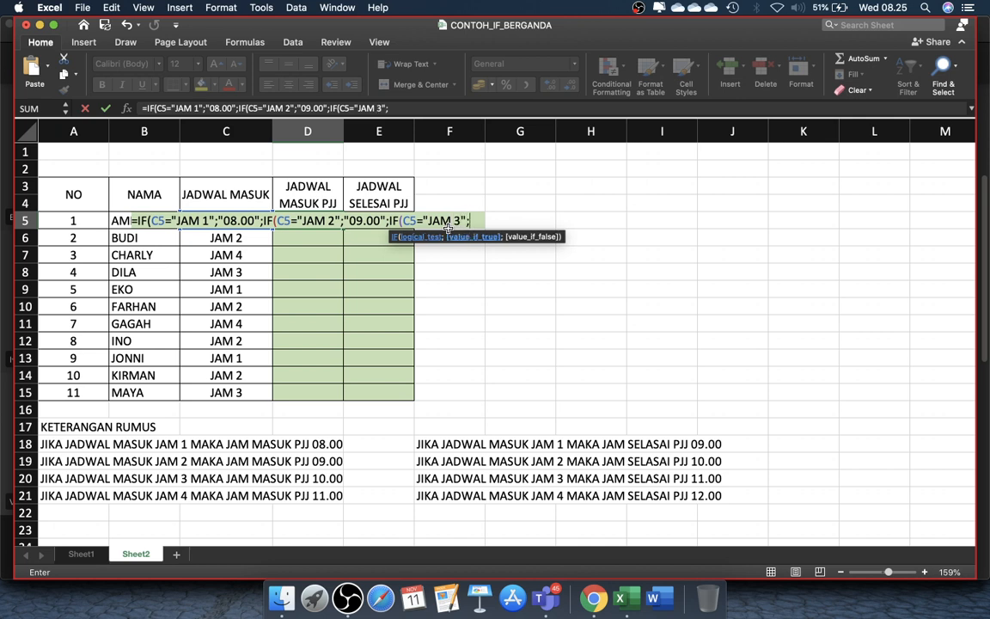
{"action": "type", "text": "\"10.00\""}
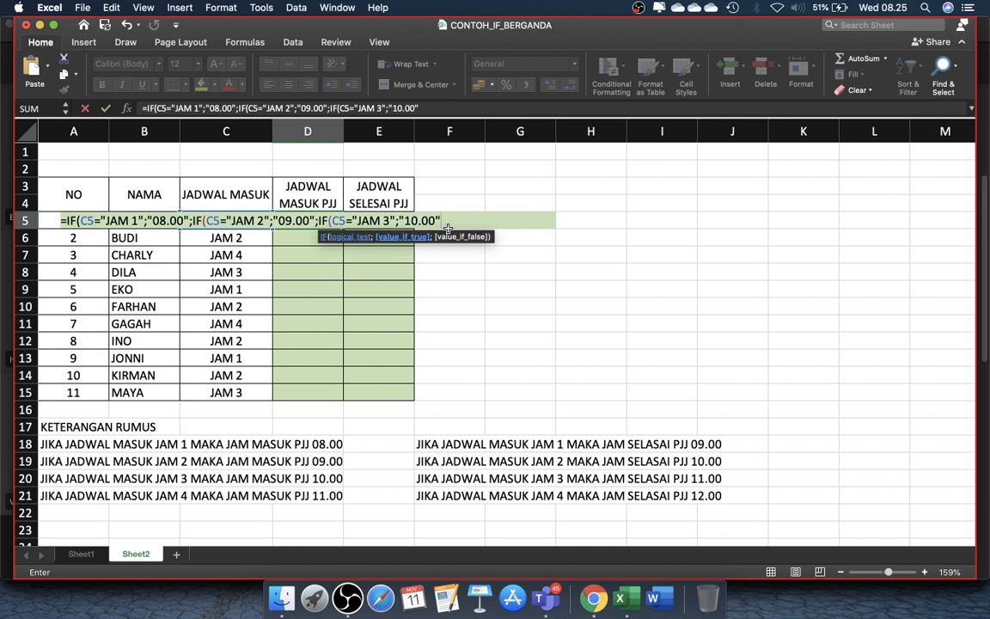
{"action": "type", "text": ";"}
{"action": "type", "text": "\"11.00\""}
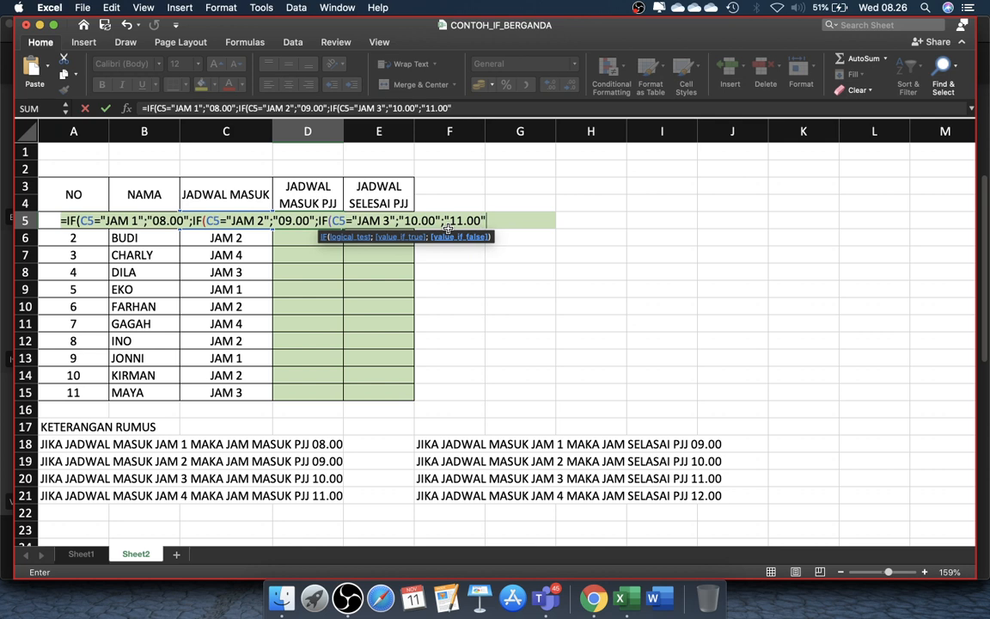
{"action": "type", "text": ")))"}
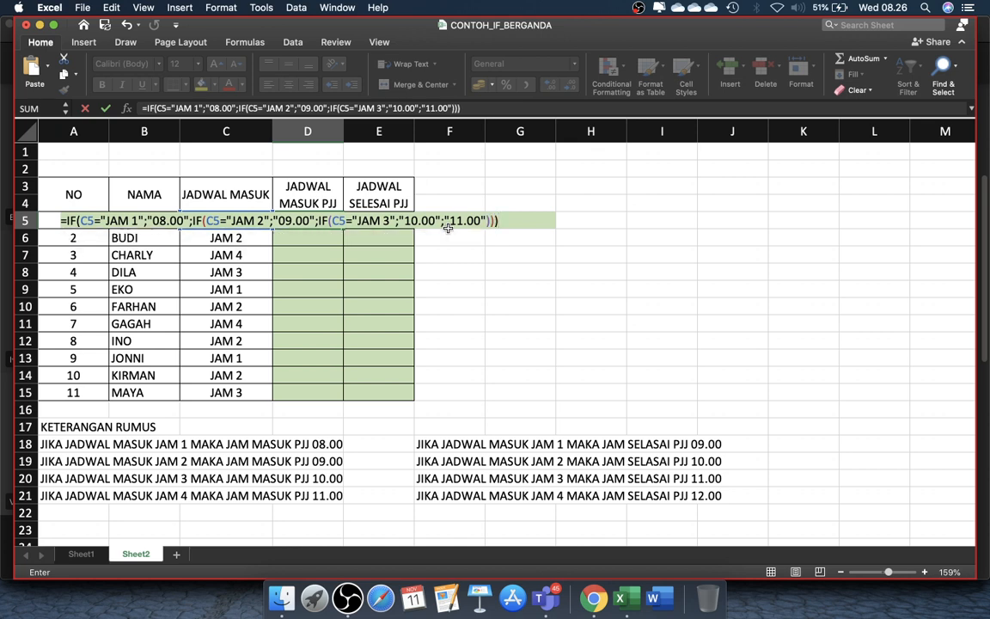
{"action": "key", "text": "Return"}
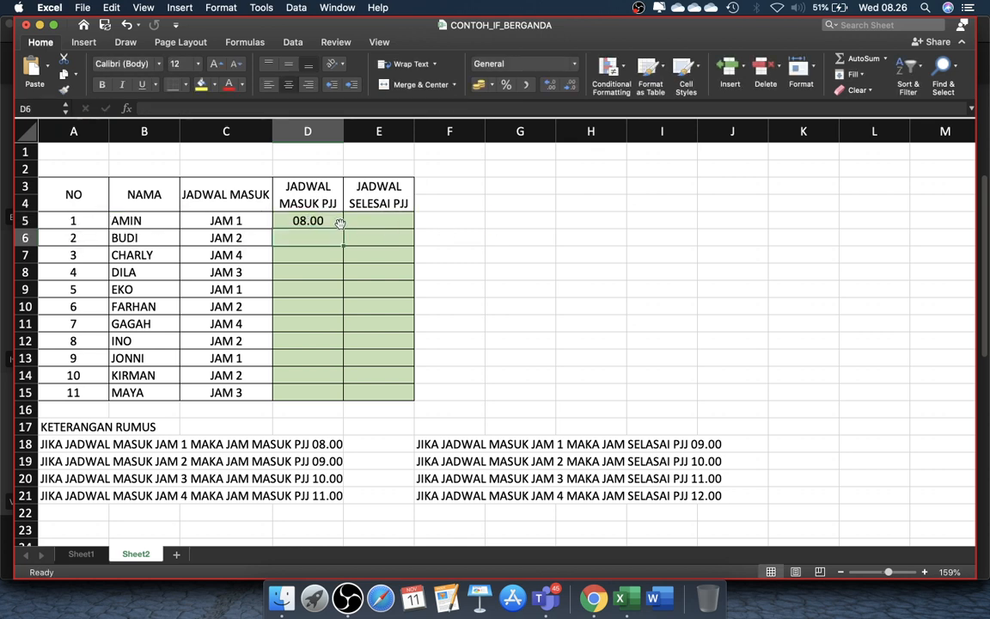
- Fill the D5 formula down through D15 and check the copied formula in D8
{"action": "left_click", "coordinate": [325, 220]}
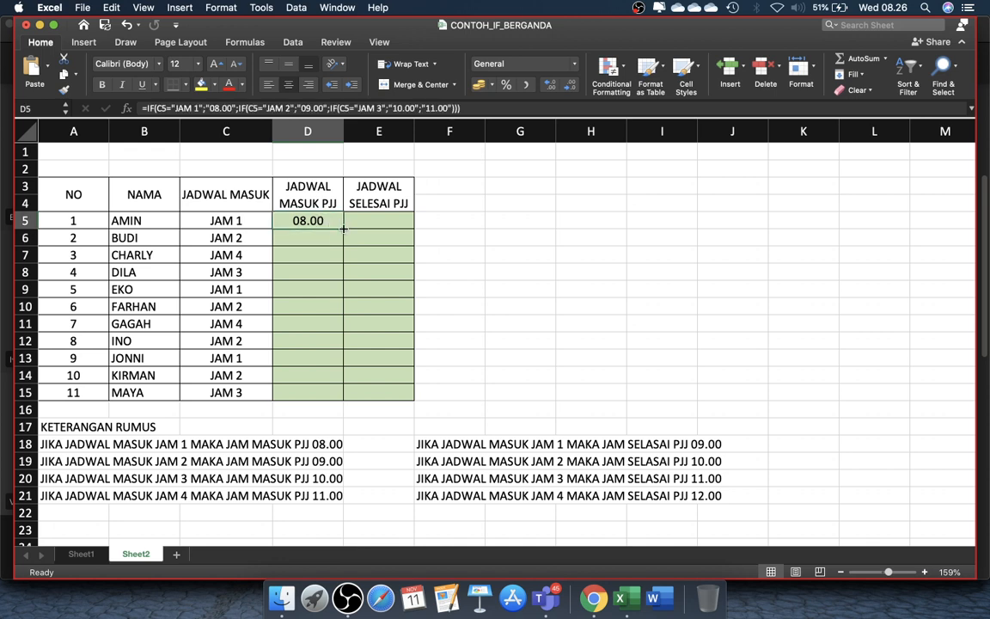
{"action": "left_click_drag", "start_coordinate": [343, 228], "coordinate": [338, 403]}
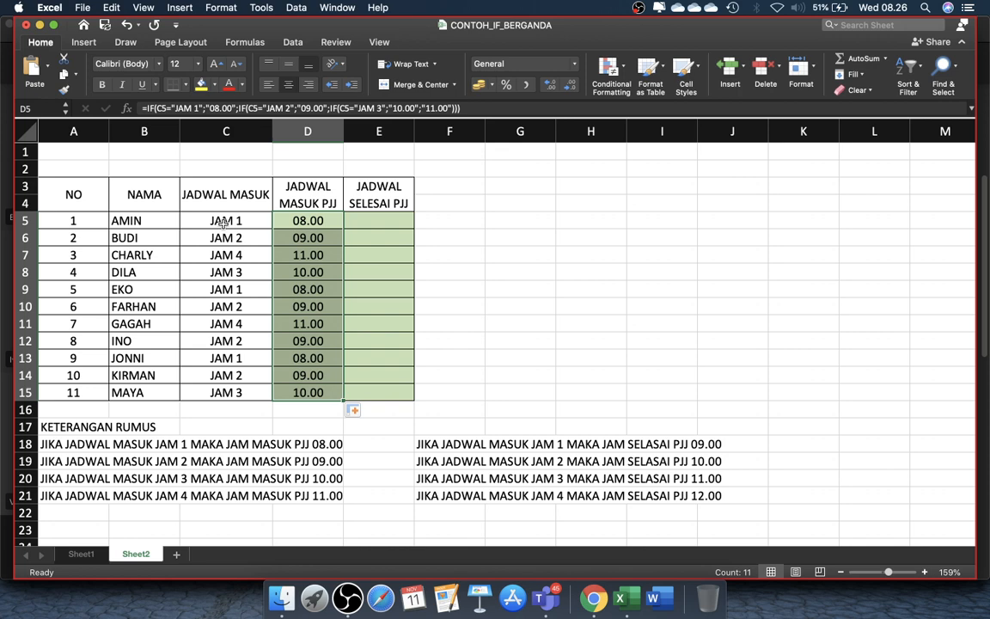
{"action": "left_click", "coordinate": [317, 273]}
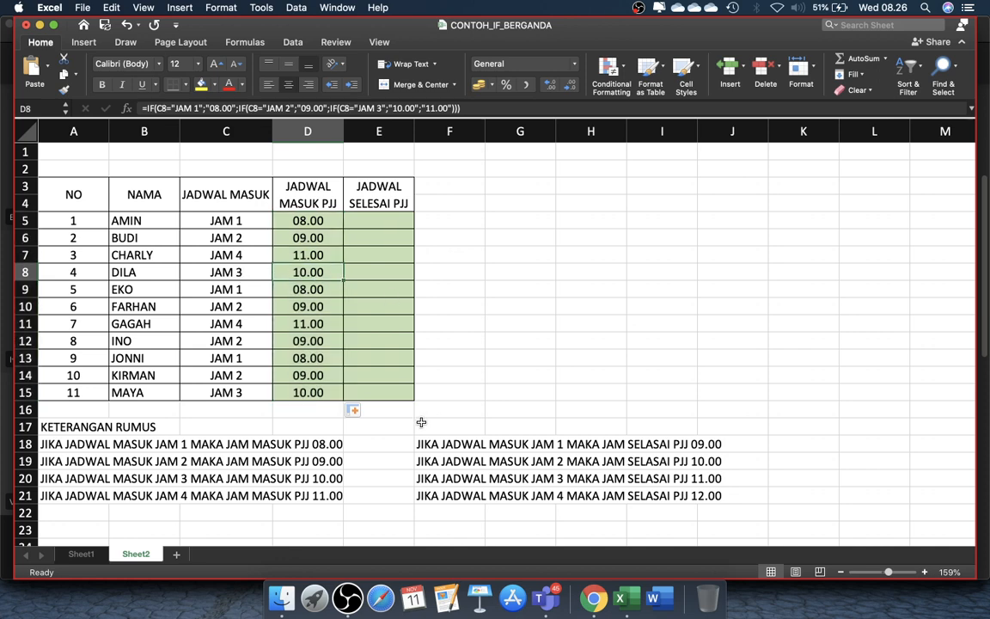
- Start the JADWAL SELESAI PJJ formula in E5 with =IF(C5="JAM 1";"09.00";IF
{"action": "left_click", "coordinate": [377, 221]}
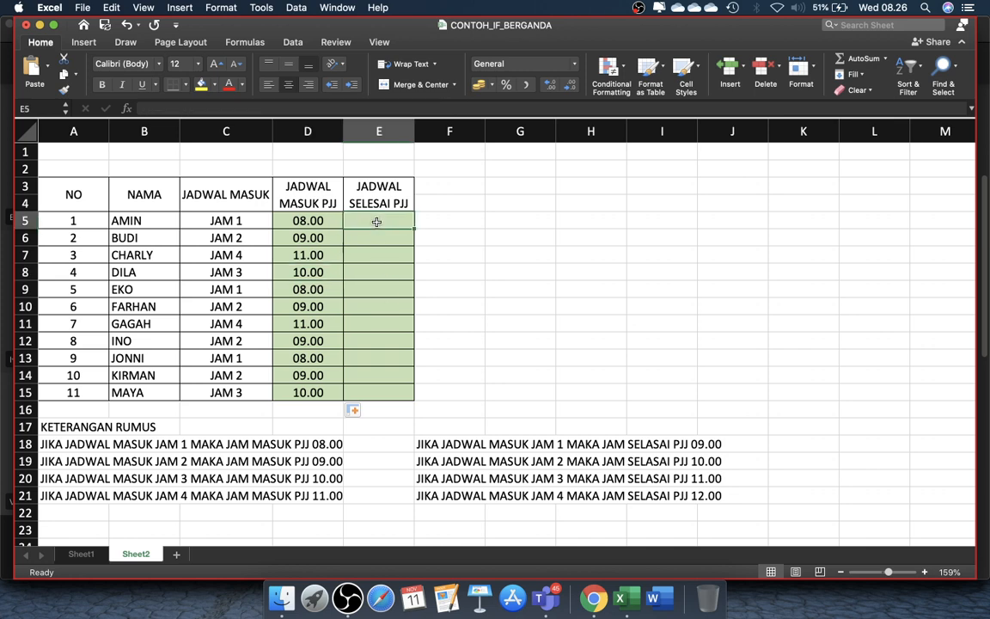
{"action": "type", "text": "="}
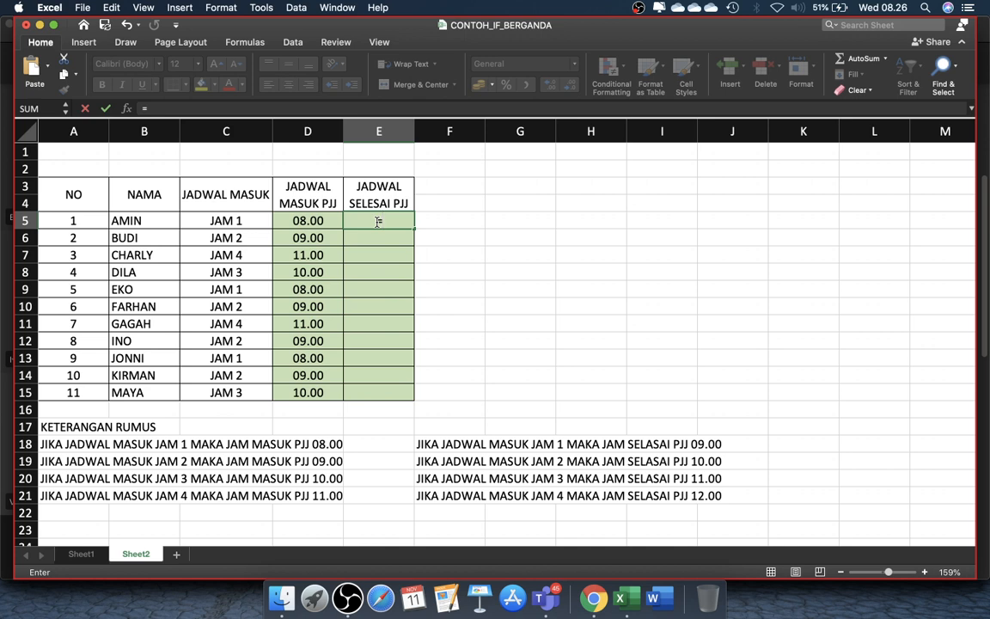
{"action": "type", "text": "IF"}
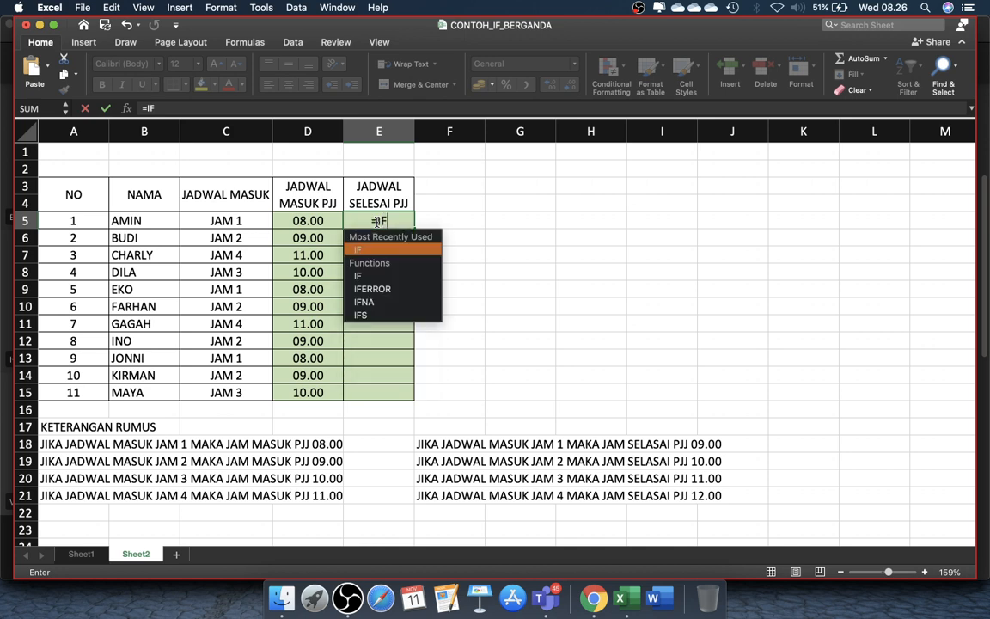
{"action": "type", "text": "("}
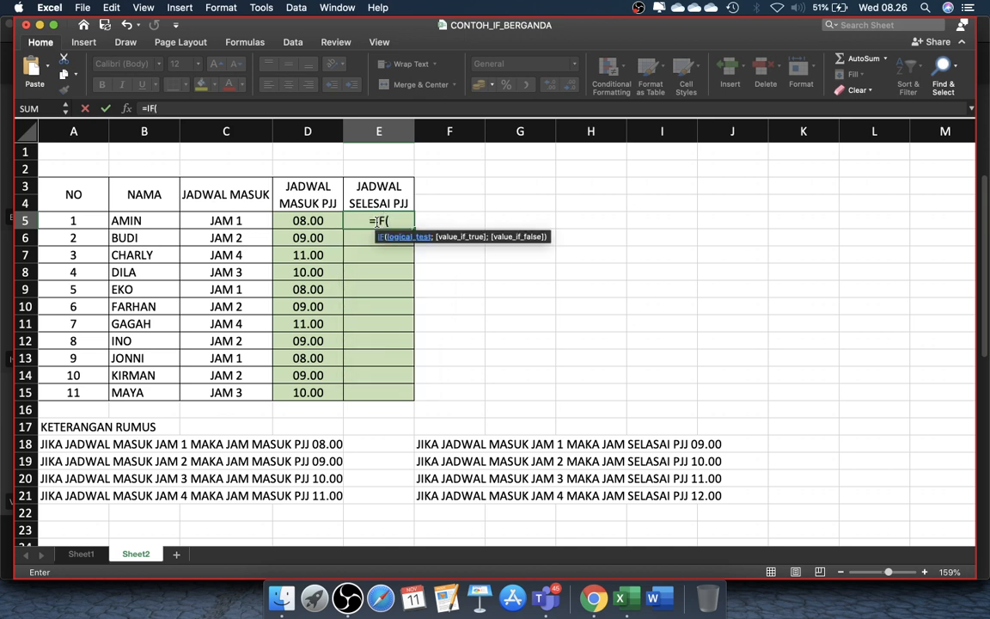
{"action": "left_click", "coordinate": [226, 222]}
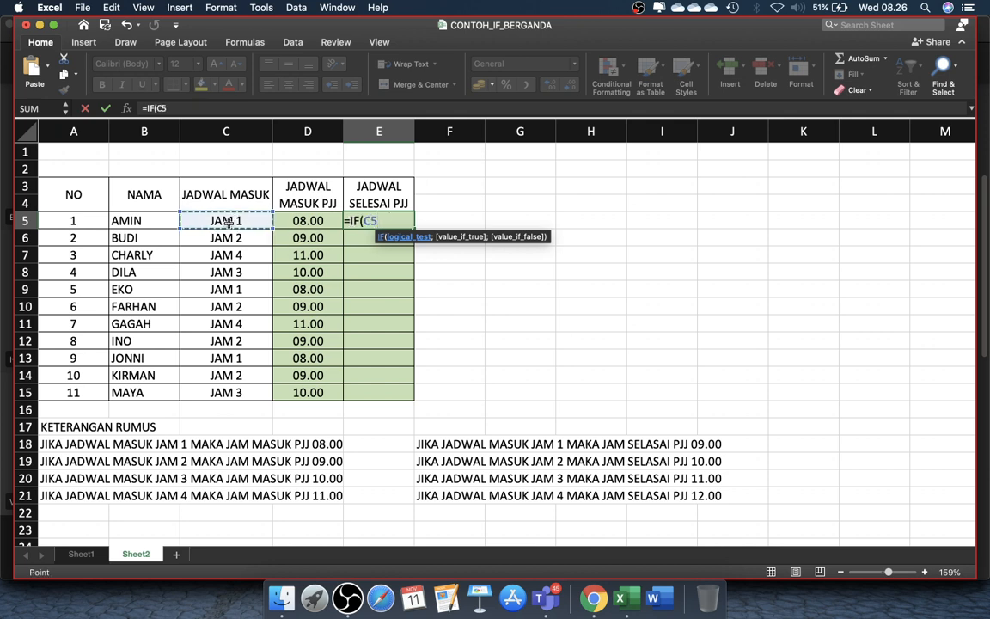
{"action": "type", "text": "="}
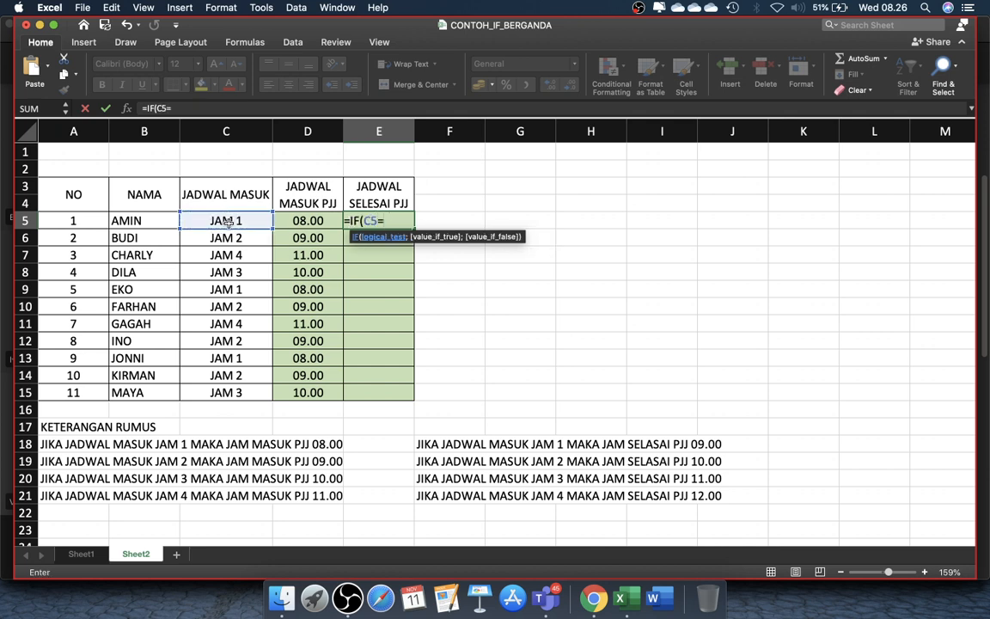
{"action": "type", "text": "\"JAM"}
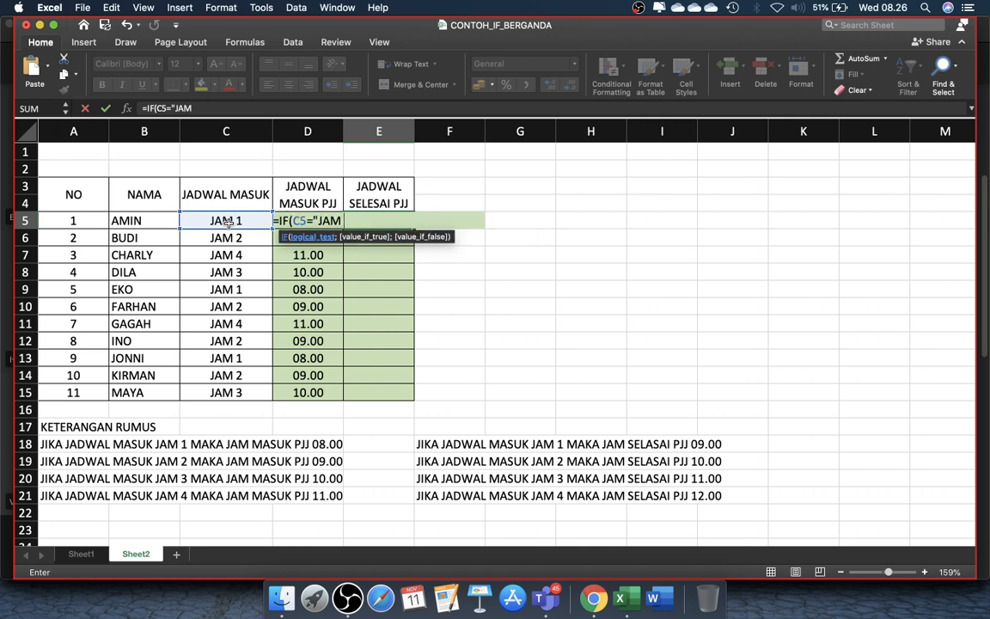
{"action": "type", "text": " 2"}
{"action": "key", "text": "BackSpace"}
{"action": "type", "text": "1\";"}
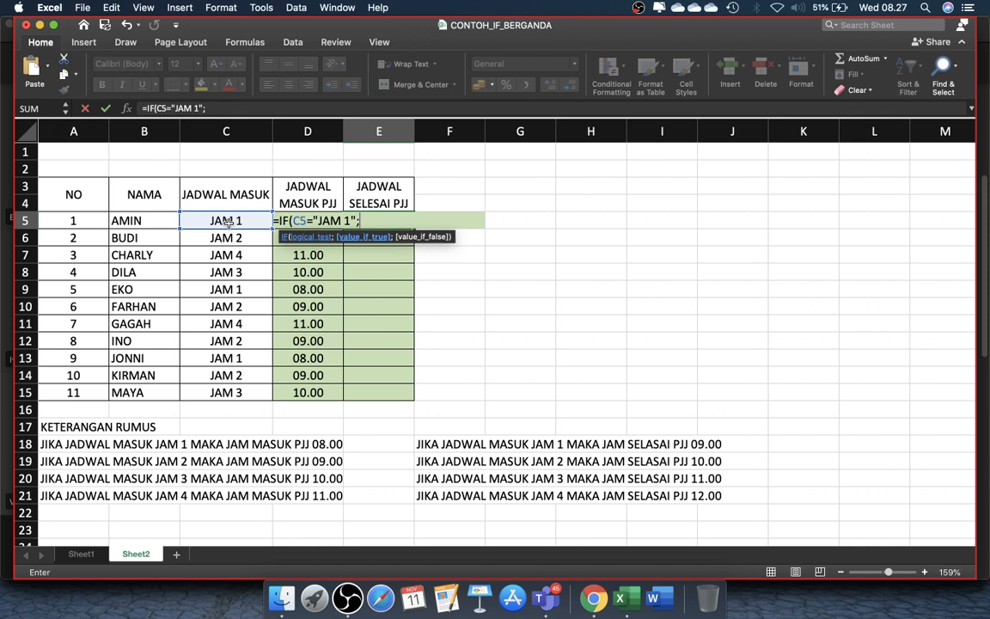
{"action": "type", "text": "\"09.00\";IF"}
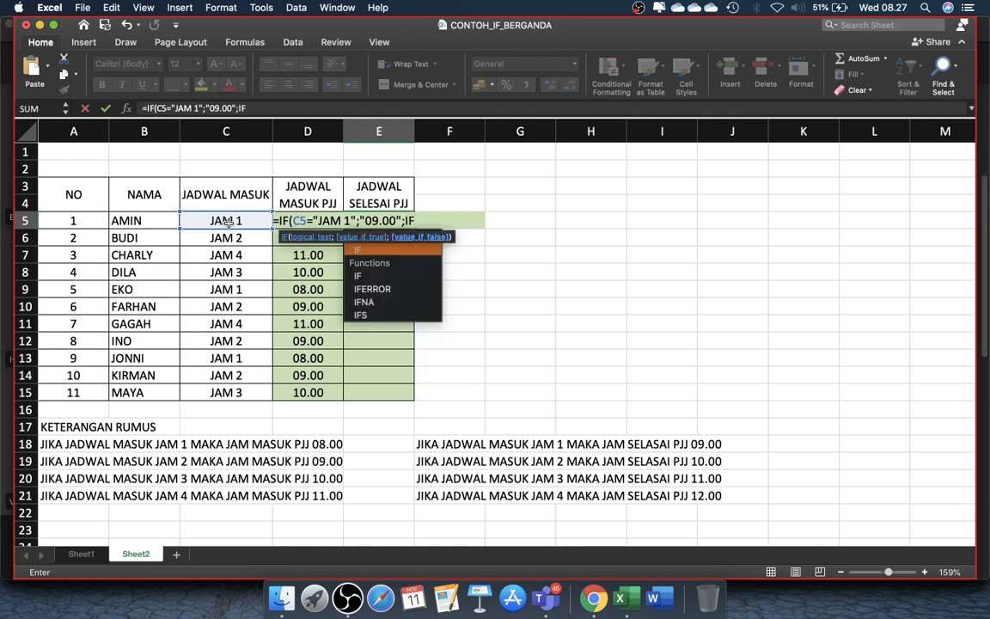
- Extend the E5 formula with the second condition (C5="JAM 2";"10.00"; and open a third nested IF(
{"action": "type", "text": "("}
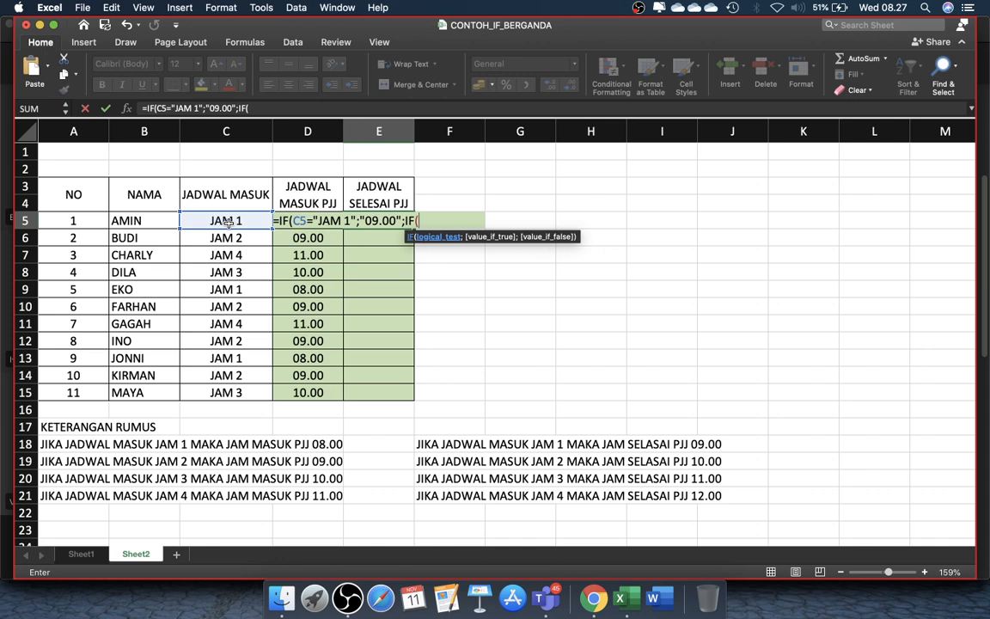
{"action": "type", "text": "C5="}
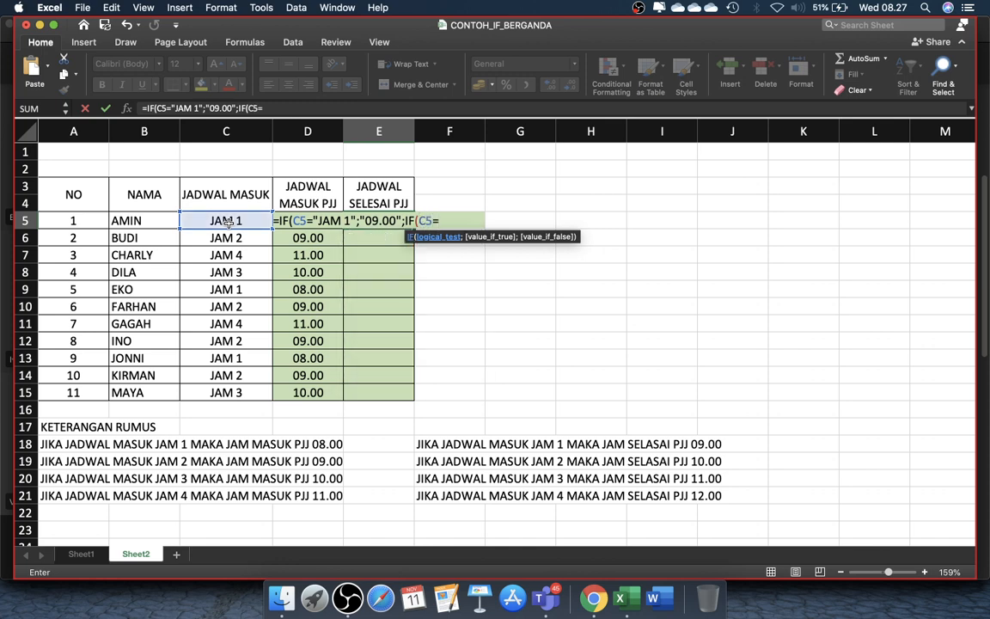
{"action": "type", "text": "\"JAM 2\";"}
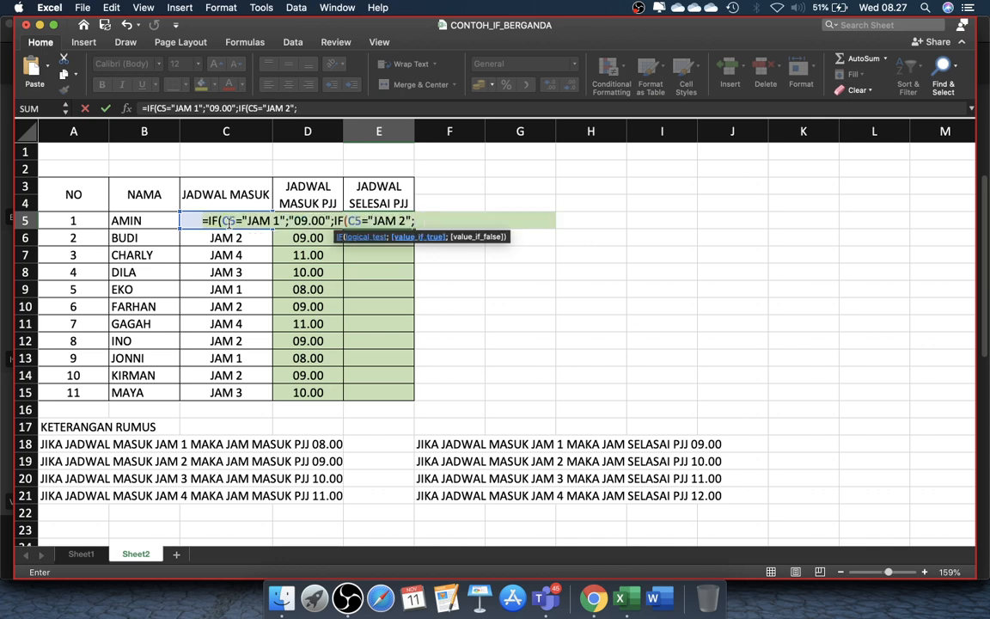
{"action": "type", "text": "\"10.00\";IF("}
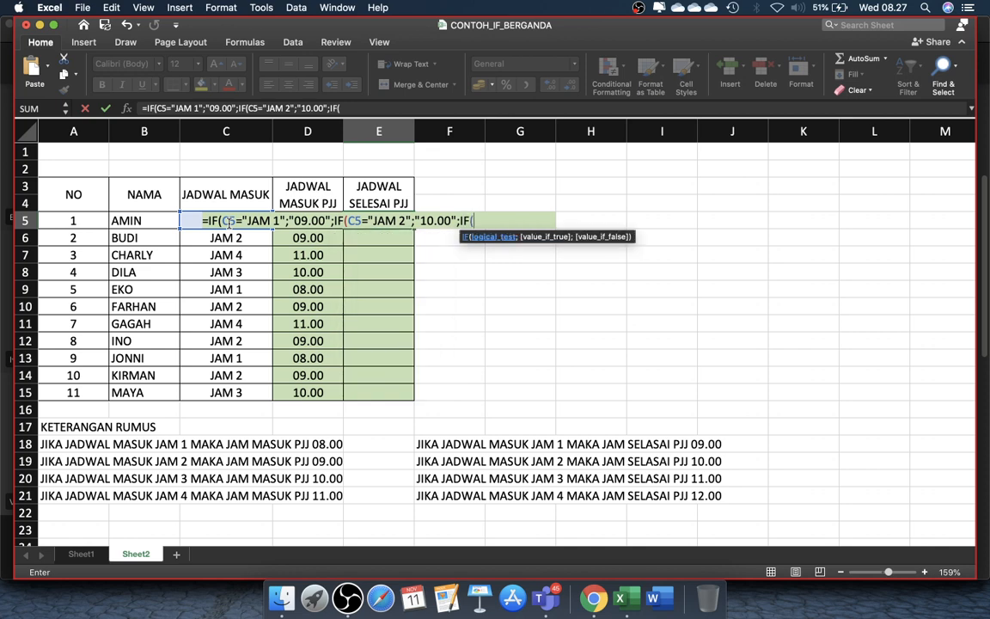
- Complete the E5 formula with C5="JAM 3";"11.00";"12.00"))) and commit it
{"action": "type", "text": "C5=\"JAM"}
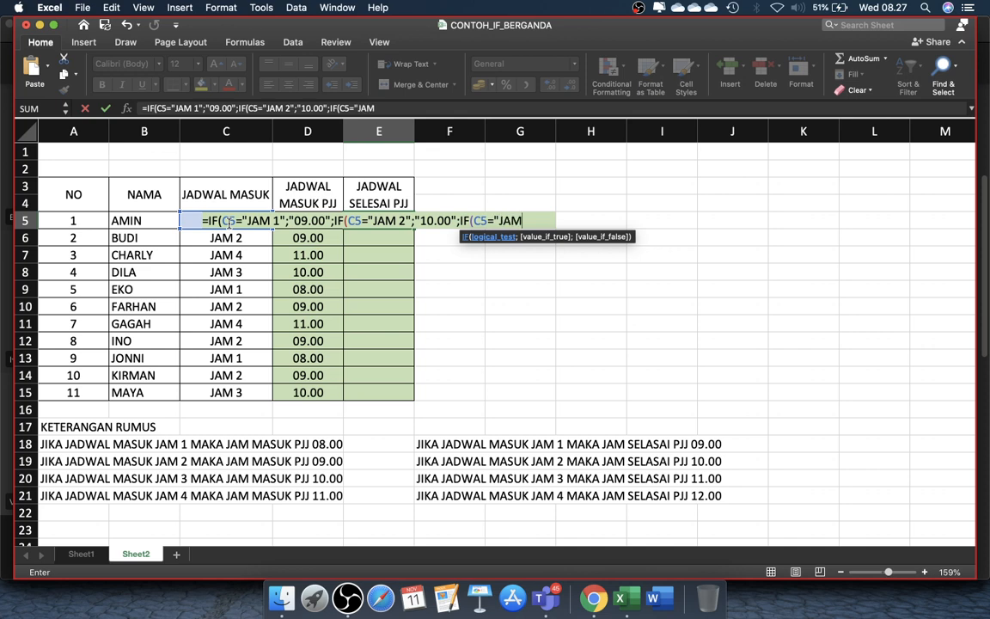
{"action": "type", "text": " 3\";"}
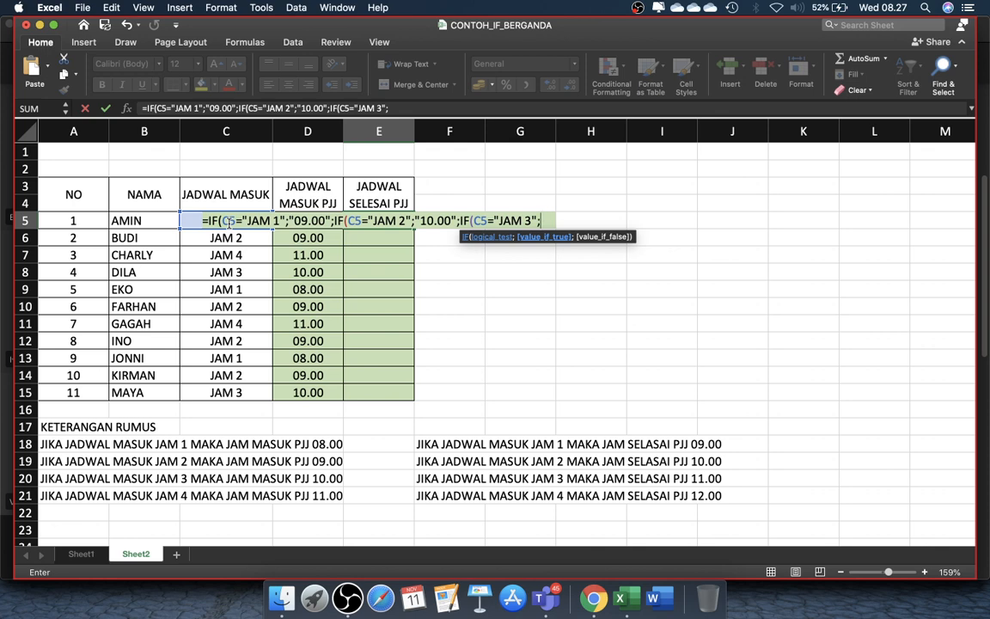
{"action": "type", "text": "\"11"}
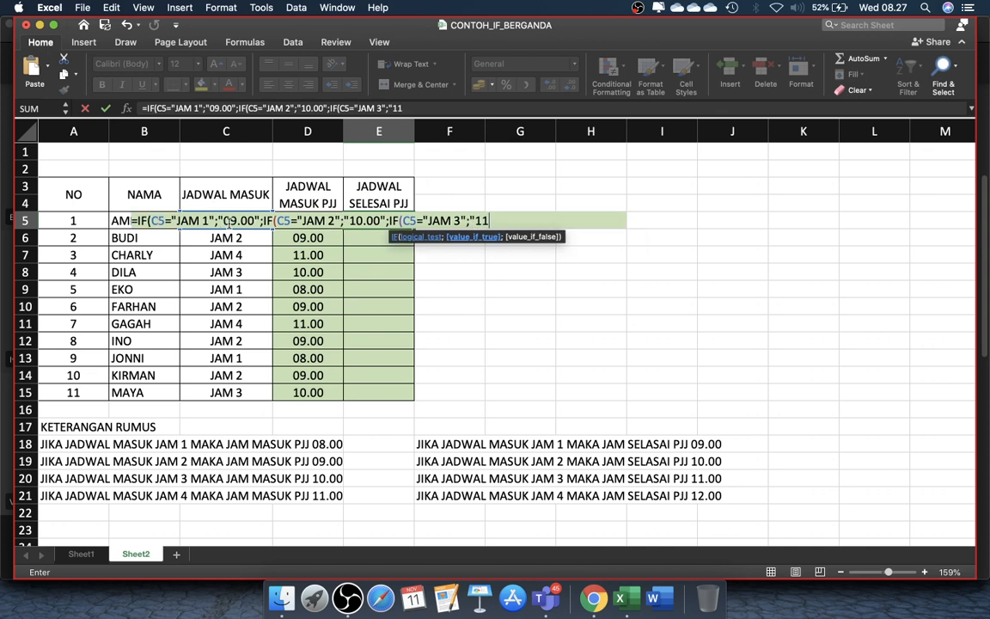
{"action": "type", "text": ".00\";"}
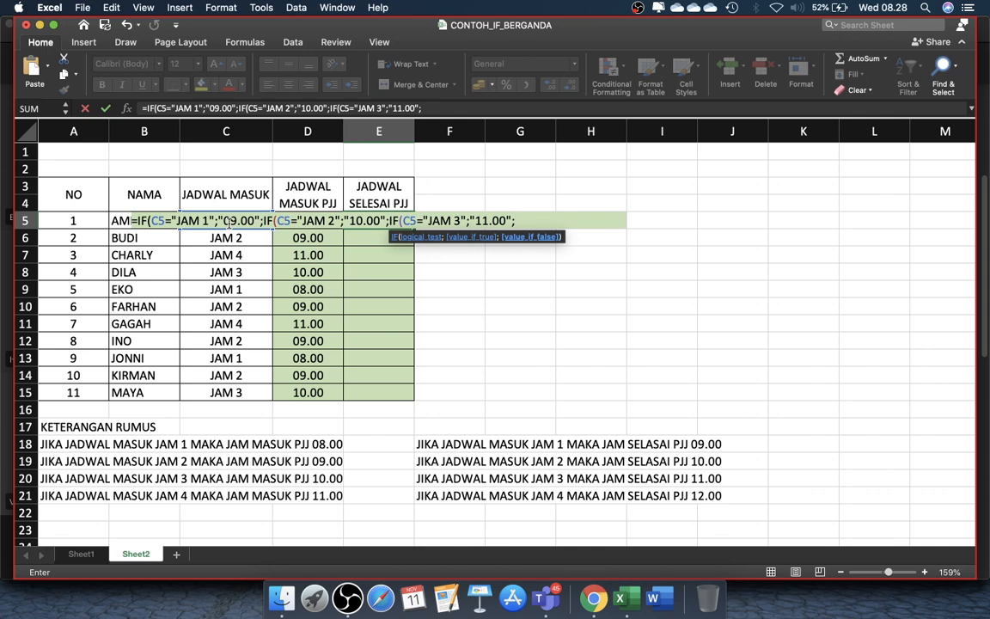
{"action": "type", "text": "\"12.00\")"}
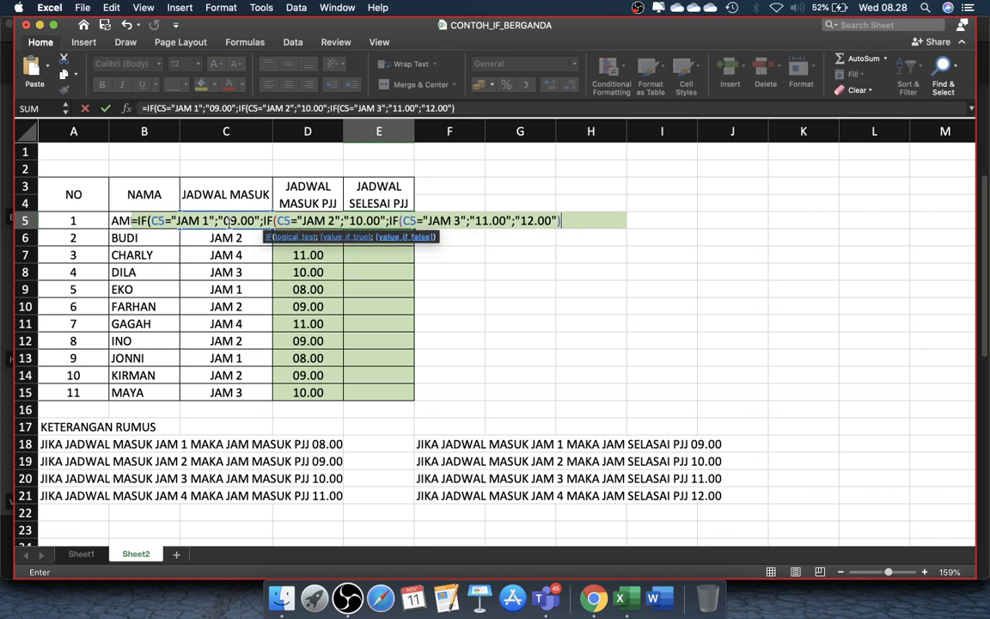
{"action": "type", "text": ")"}
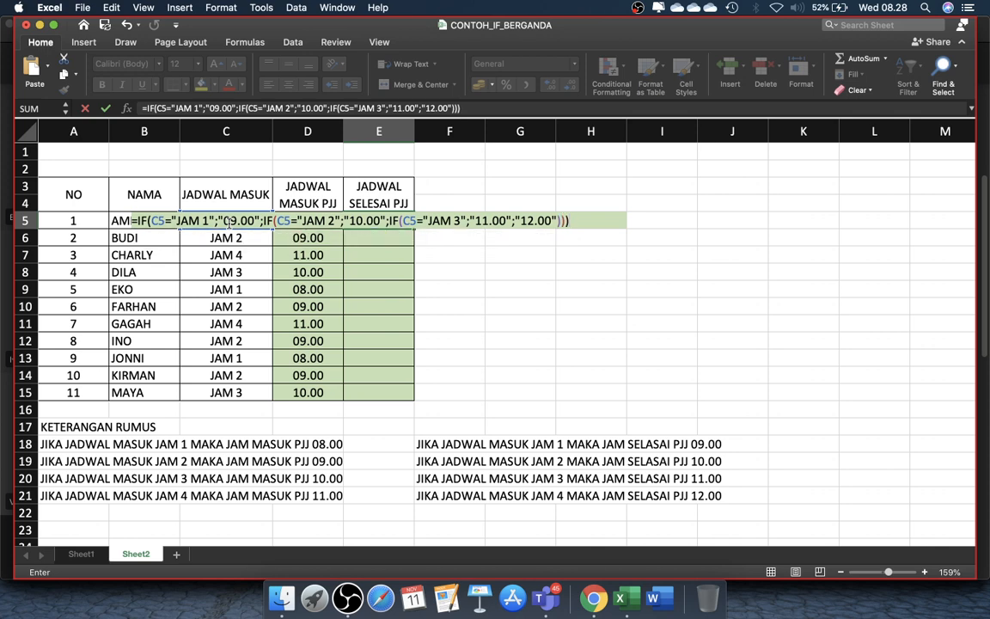
{"action": "key", "text": "Return"}
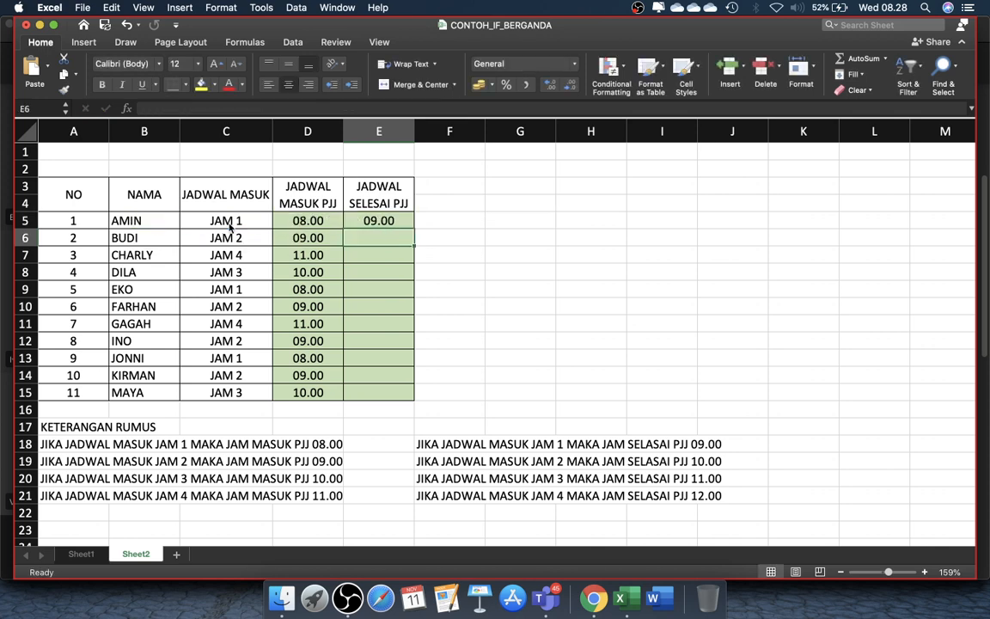
- Fill the E5 formula down the JADWAL SELESAI PJJ column through E15
{"action": "left_click", "coordinate": [315, 221]}
{"action": "left_click", "coordinate": [377, 221]}
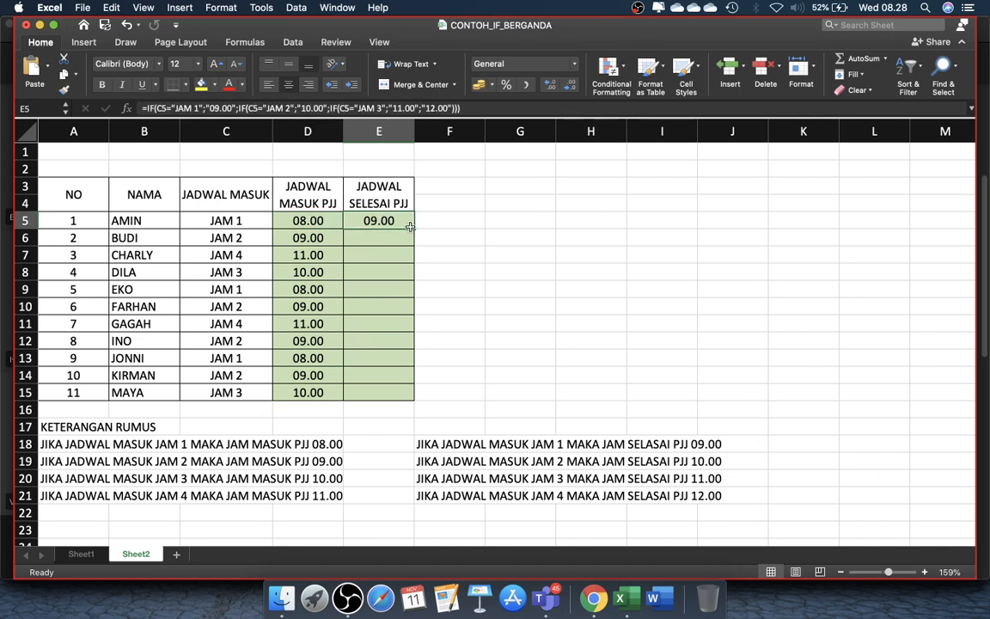
{"action": "left_click_drag", "start_coordinate": [413, 228], "coordinate": [409, 400]}
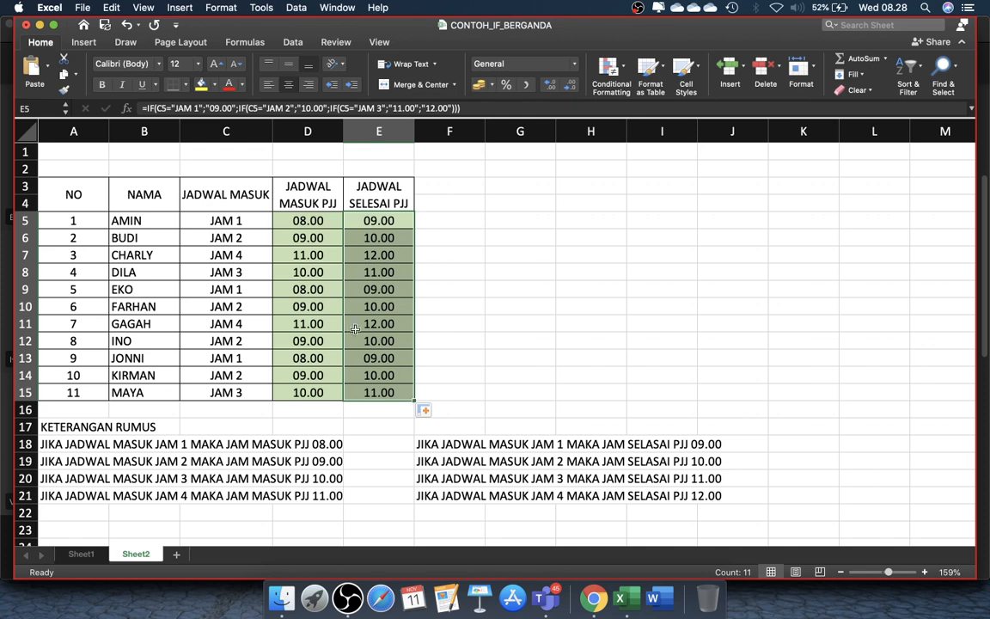
- Compare the JADWAL MASUK PJJ and JADWAL SELESAI PJJ formulas and results row by row in rows 5 to 8
{"action": "left_click", "coordinate": [302, 221]}
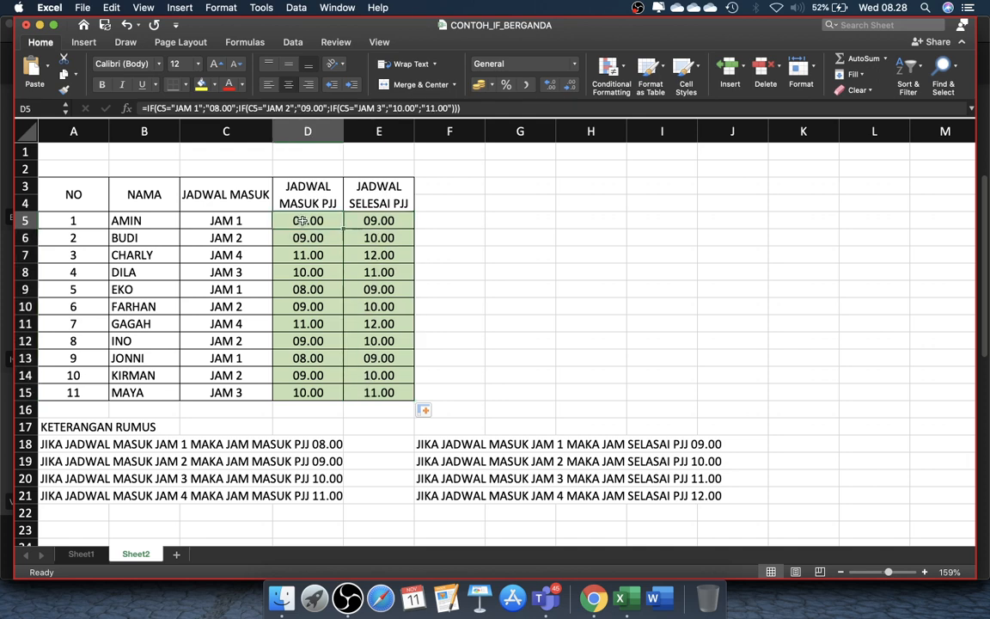
{"action": "left_click", "coordinate": [376, 222]}
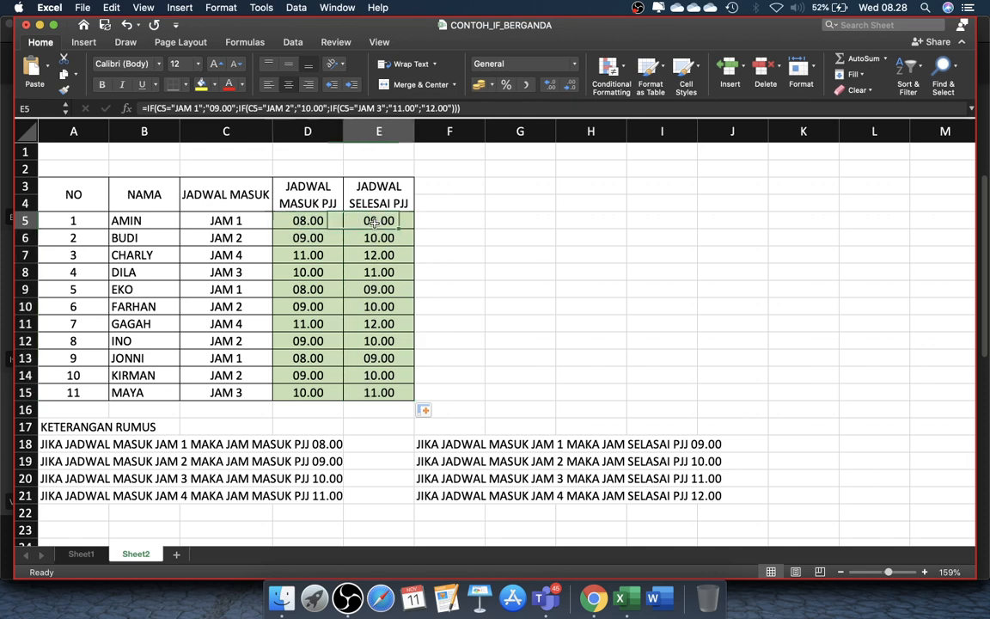
{"action": "left_click", "coordinate": [329, 240]}
{"action": "left_click", "coordinate": [374, 238]}
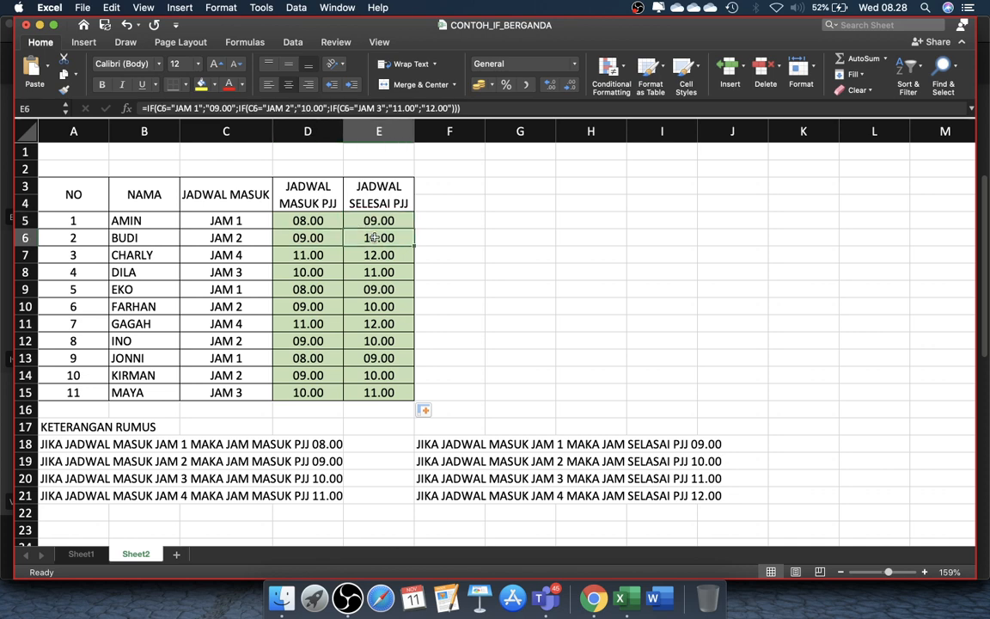
{"action": "left_click", "coordinate": [322, 254]}
{"action": "left_click", "coordinate": [366, 255]}
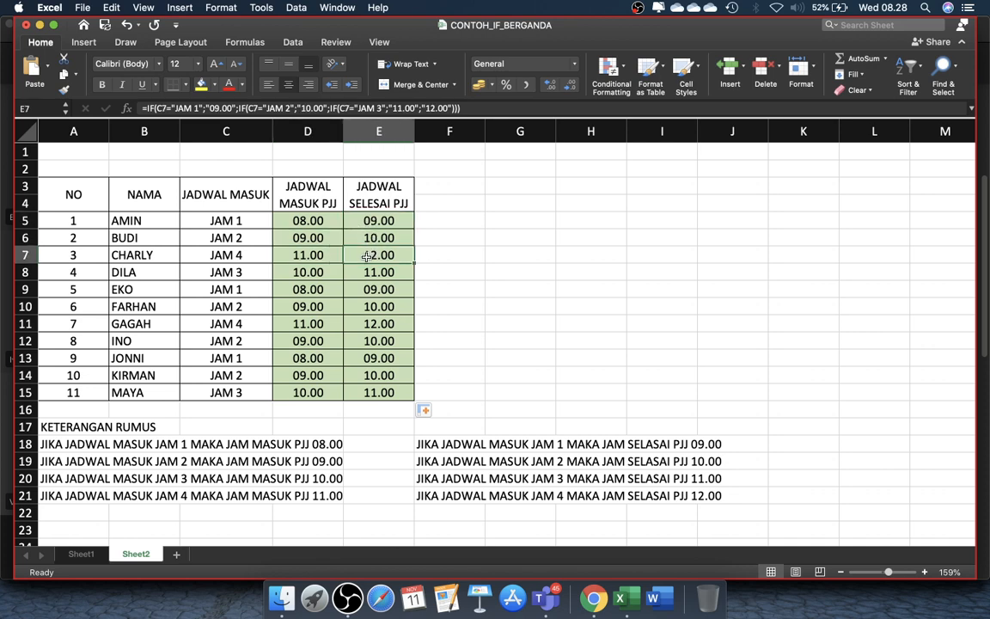
{"action": "left_click", "coordinate": [325, 272]}
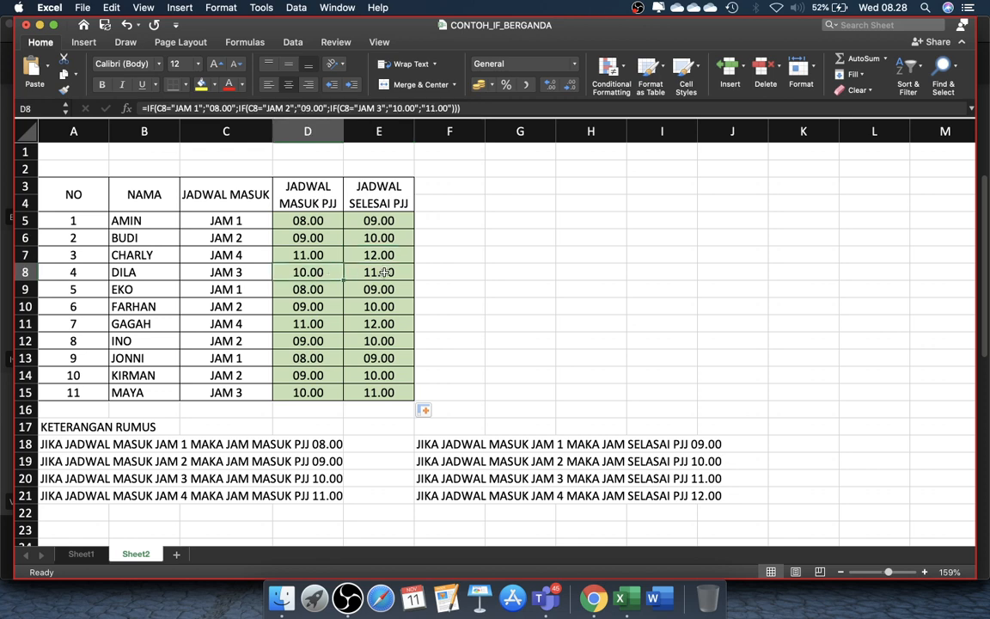
{"action": "left_click", "coordinate": [384, 271]}
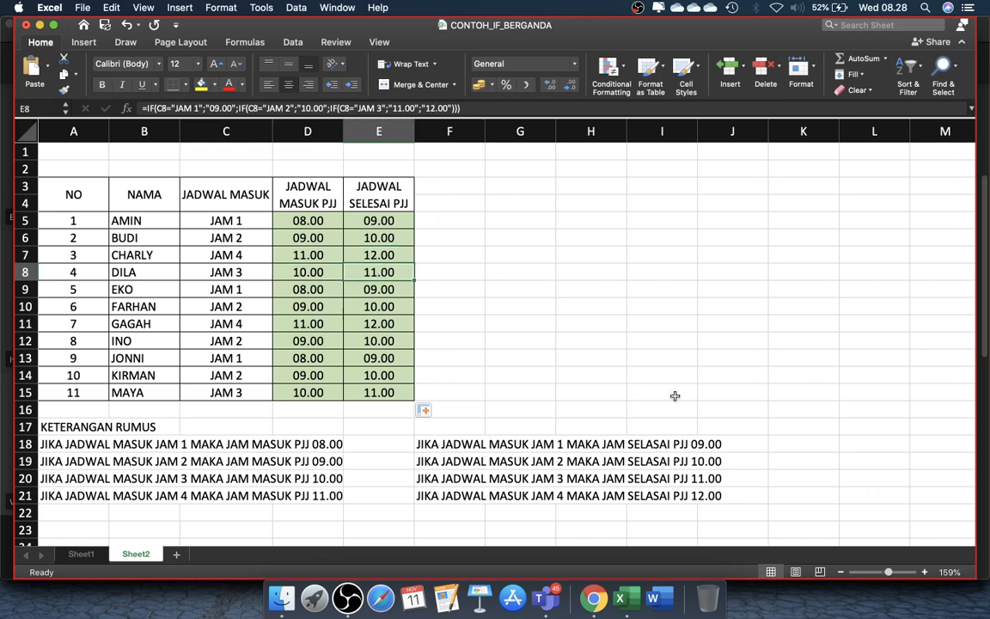
- Switch to the Microsoft Teams meeting window
{"action": "left_click", "coordinate": [547, 593]}
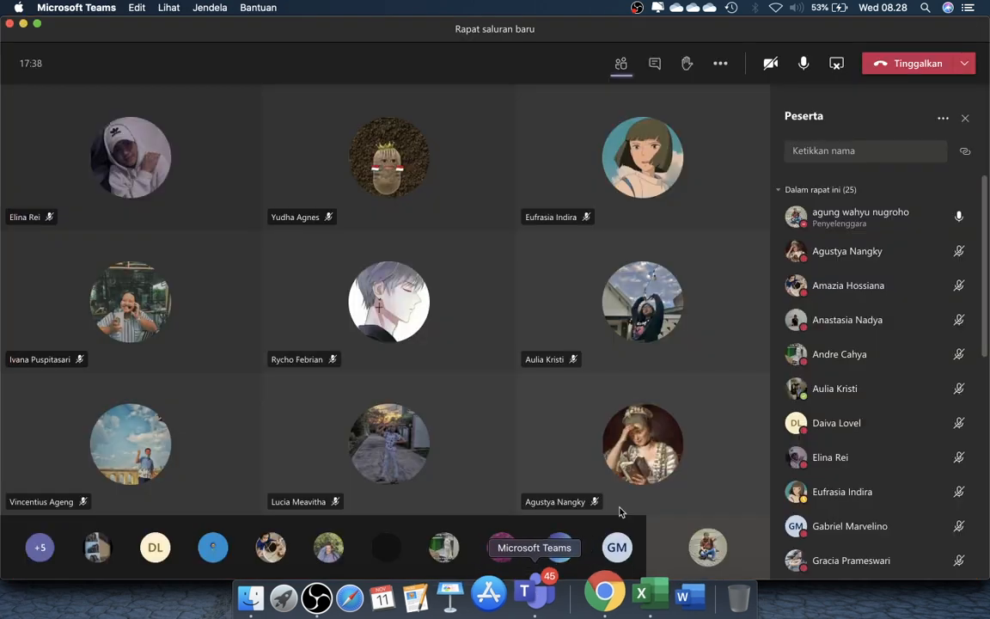